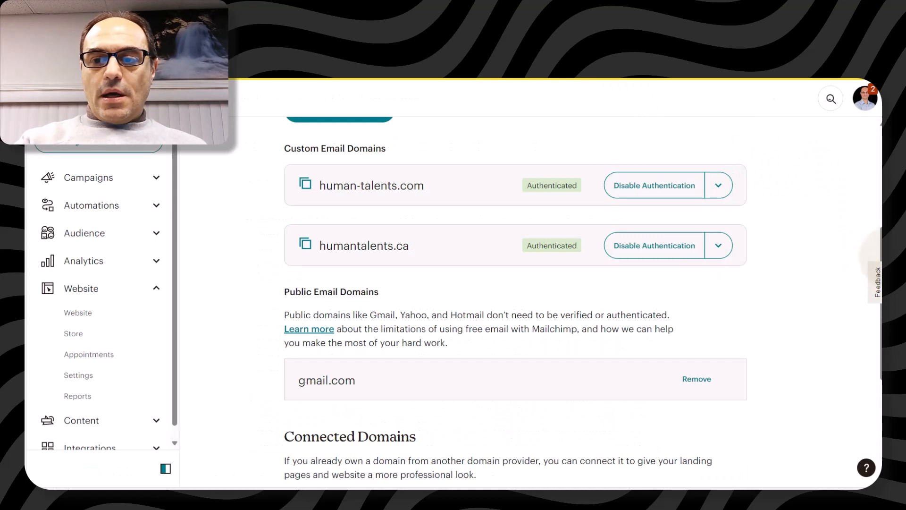
pyautogui.scroll(5, 827, 218)
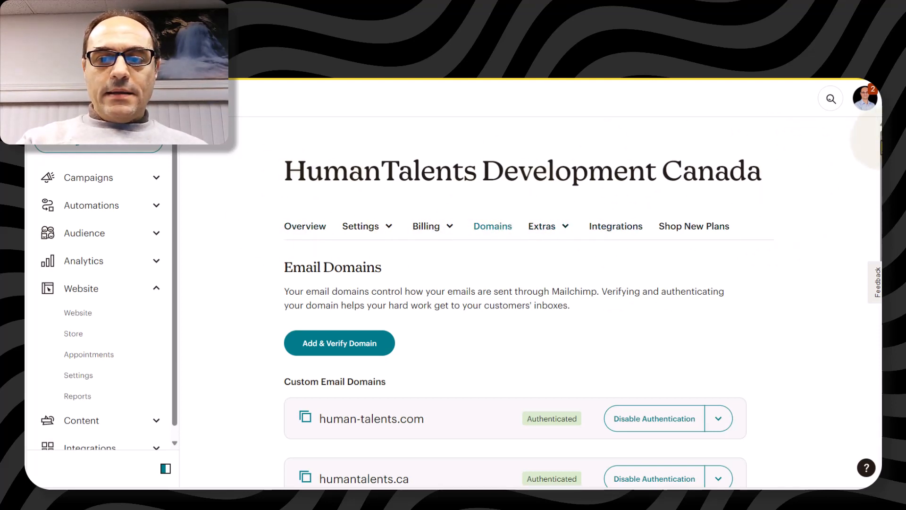
pyautogui.scroll(-3, 819, 180)
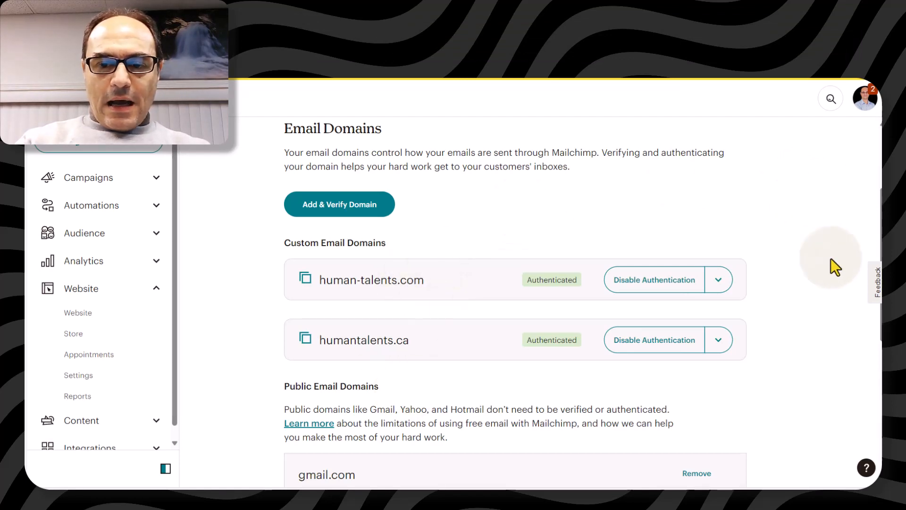
pyautogui.click(716, 282)
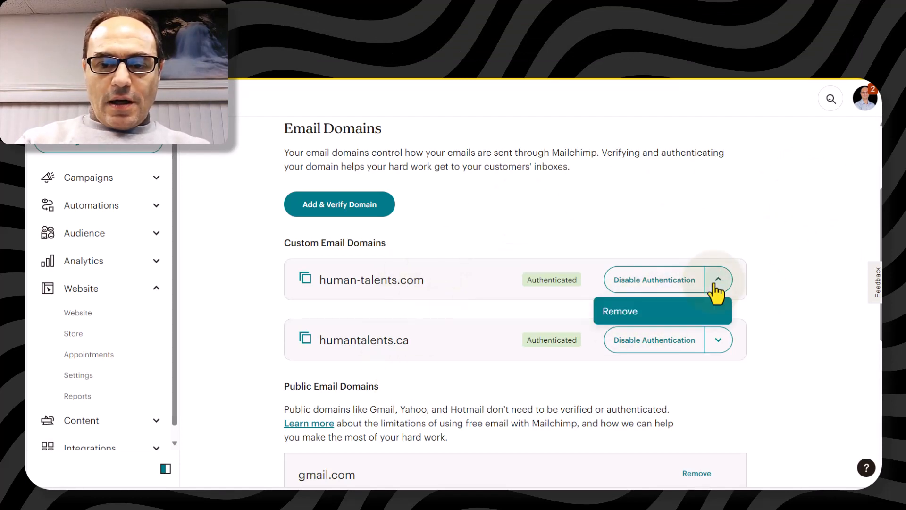
pyautogui.click(618, 312)
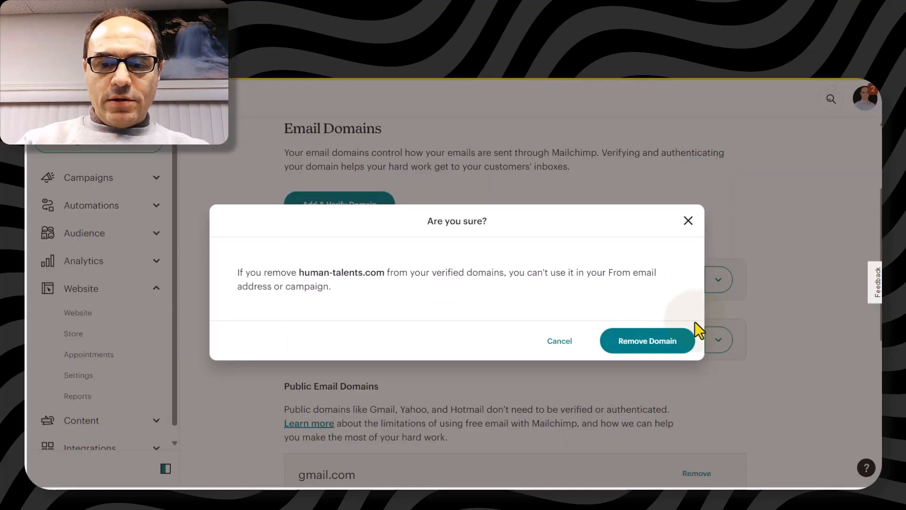
pyautogui.click(543, 349)
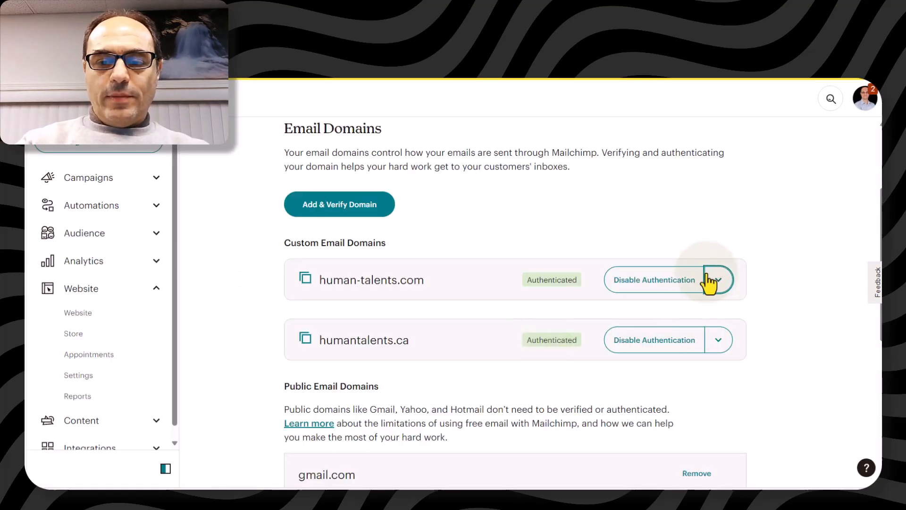
# - Disable authentication for the human-talents.com email domain and start its authentication process again
pyautogui.click(644, 283)
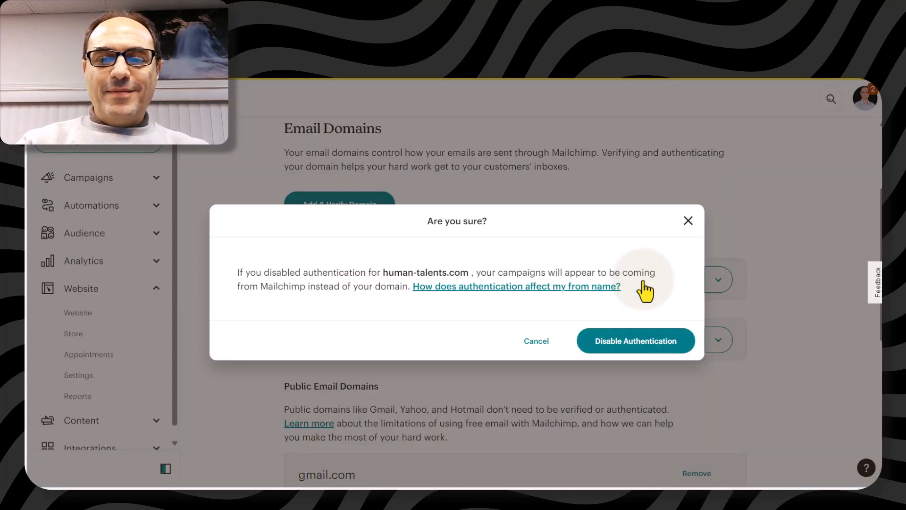
pyautogui.click(621, 342)
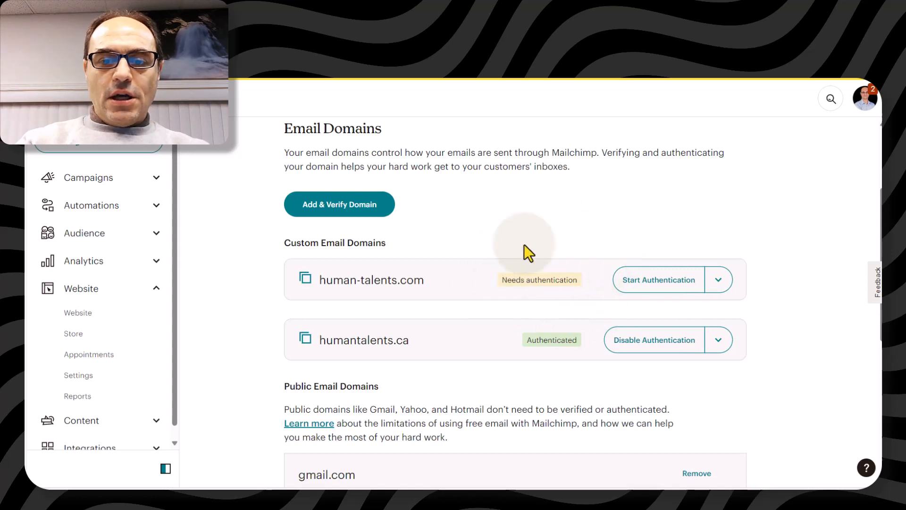
pyautogui.click(644, 283)
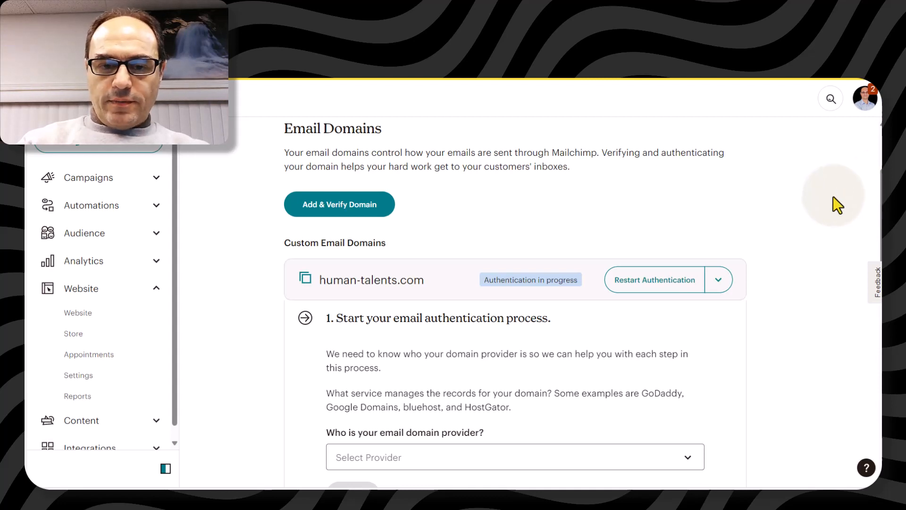
# - Try to find cloudflare among the email domain providers for human-talents.com, and clear the search text
pyautogui.scroll(-3, 833, 196)
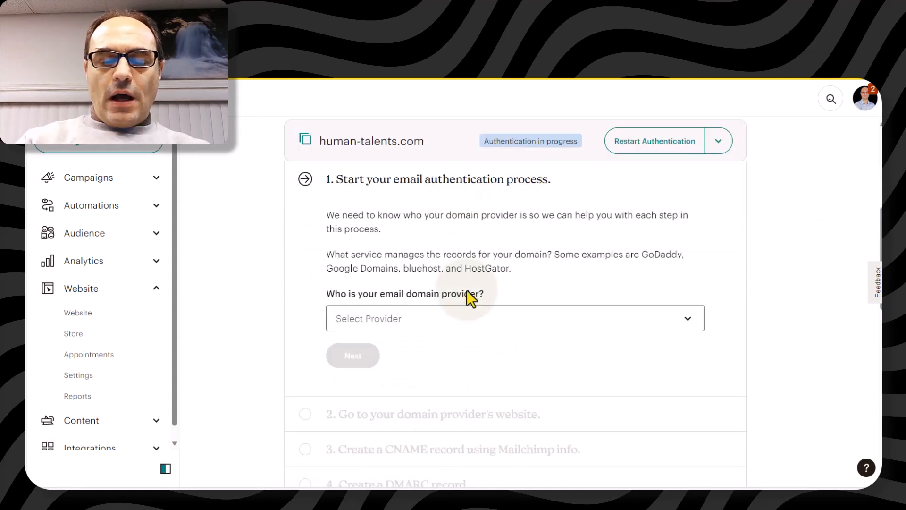
pyautogui.click(480, 313)
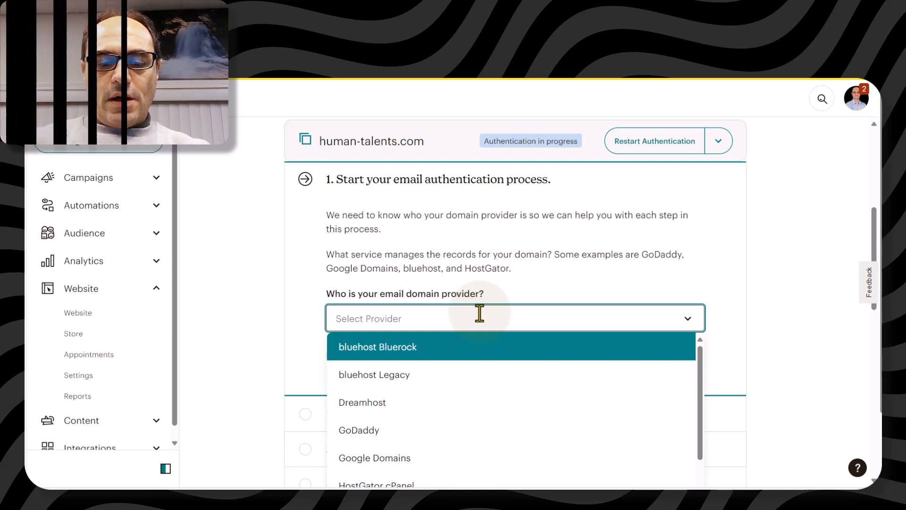
pyautogui.write('cloud')
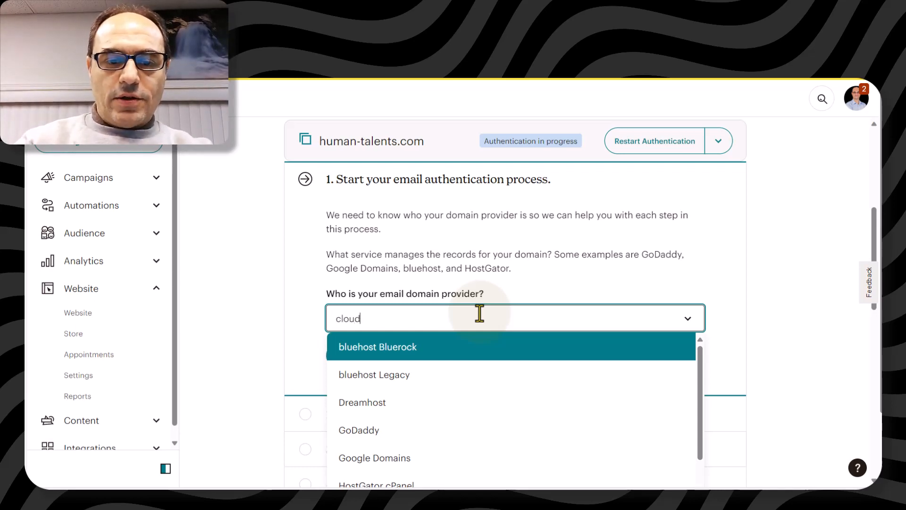
pyautogui.write('flare')
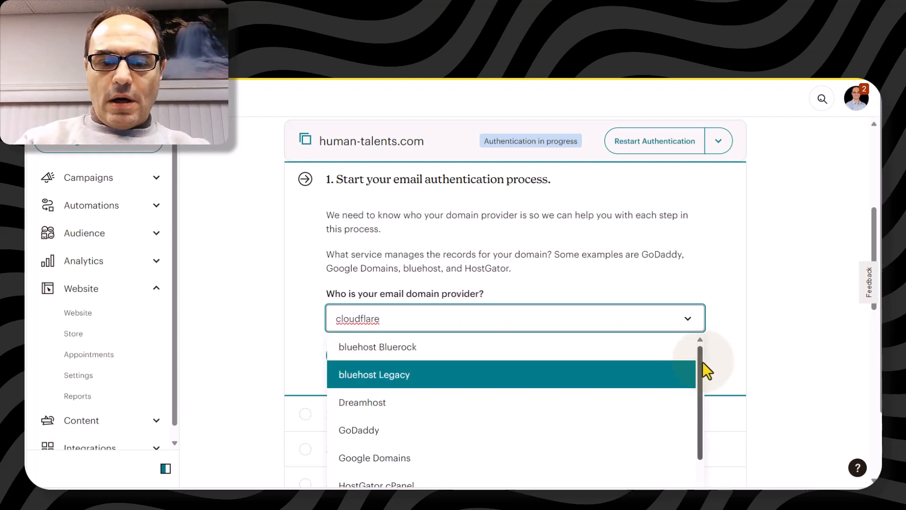
pyautogui.moveTo(701, 363)
pyautogui.mouseDown()
pyautogui.moveTo(698, 484)
pyautogui.moveTo(703, 355)
pyautogui.mouseUp()
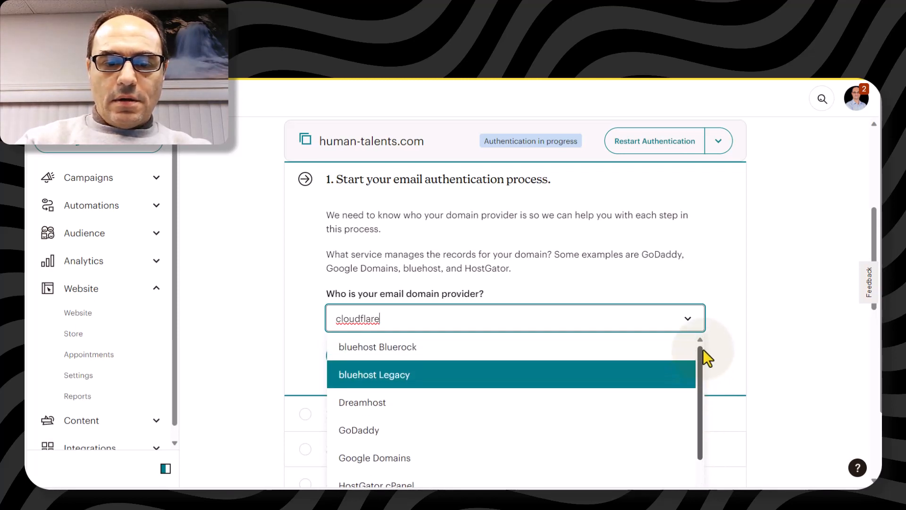
pyautogui.click(572, 320)
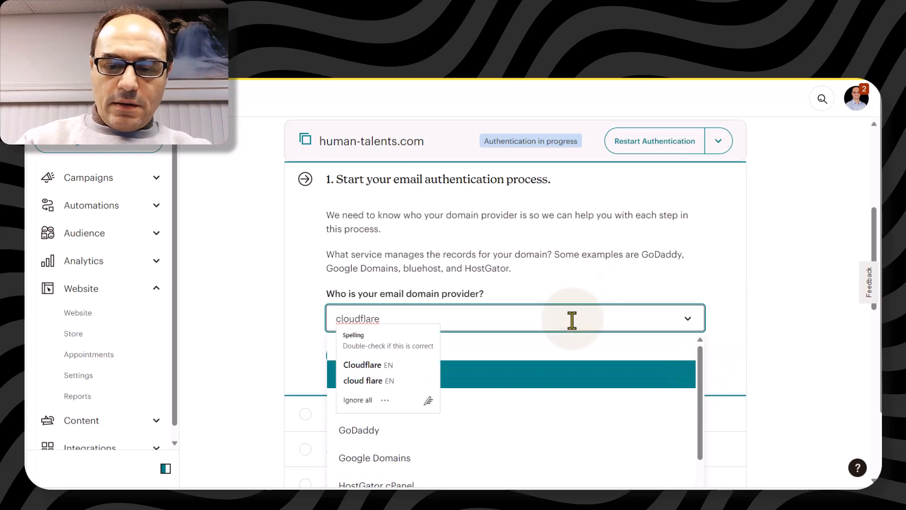
pyautogui.press('BackSpace')
pyautogui.press('BackSpace')
pyautogui.press('BackSpace')
pyautogui.press('BackSpace')
pyautogui.press('BackSpace')
pyautogui.press('BackSpace')
pyautogui.press('BackSpace')
pyautogui.press('BackSpace')
pyautogui.press('BackSpace')
pyautogui.press('BackSpace')
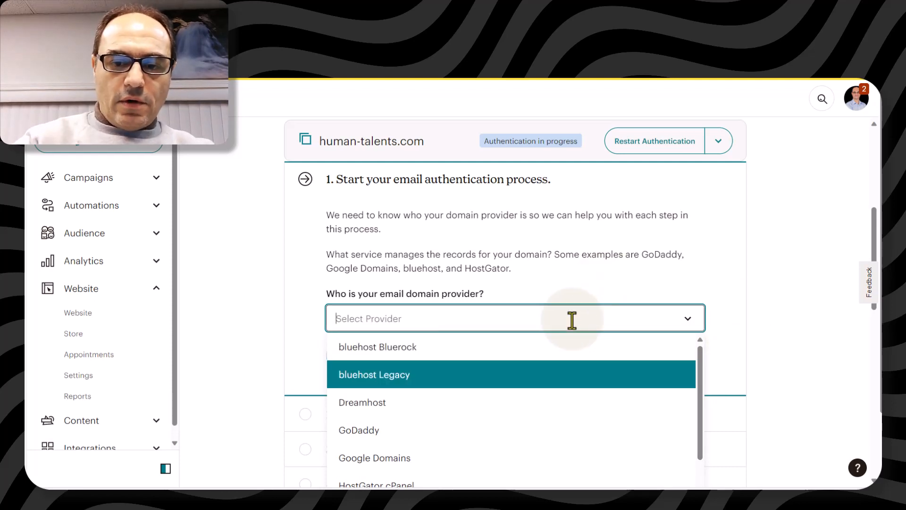
pyautogui.click(807, 219)
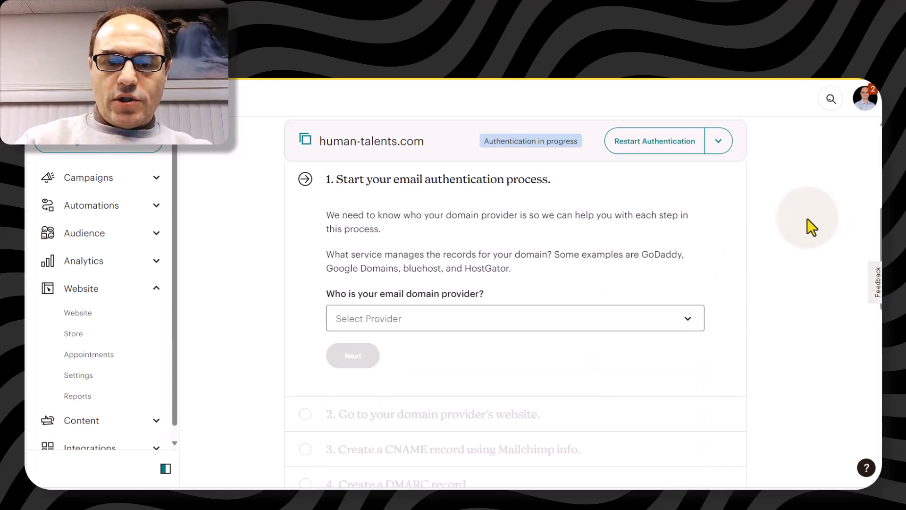
# - Choose Other as the email domain provider for human-talents.com and continue to the second authentication step
pyautogui.scroll(-4, 808, 219)
pyautogui.click(626, 140)
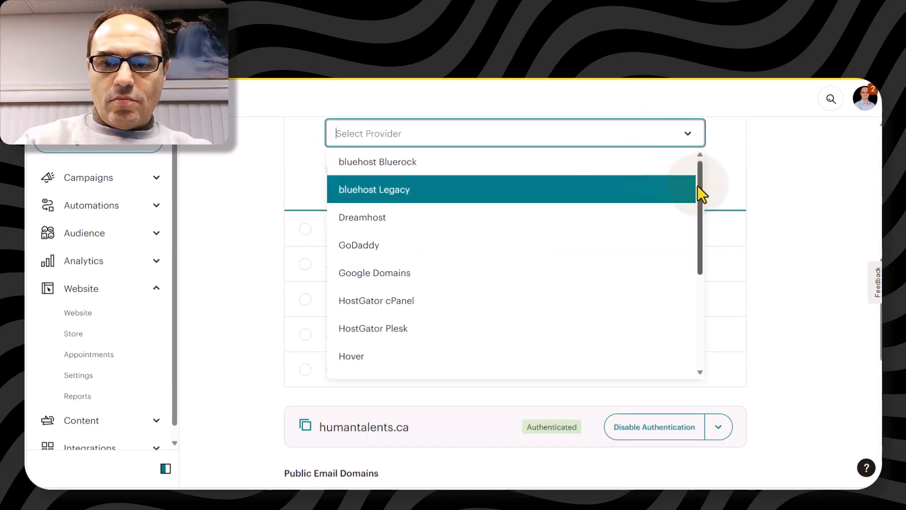
pyautogui.moveTo(698, 187); pyautogui.dragTo(712, 304)
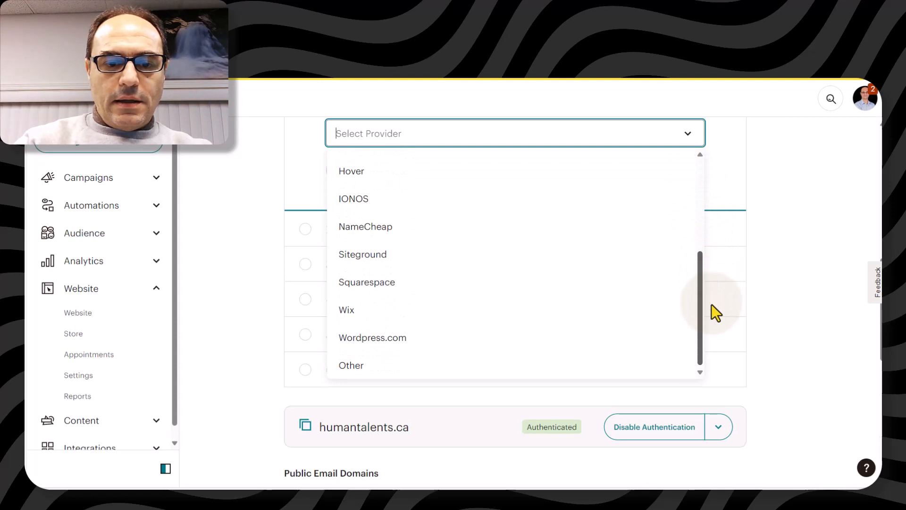
pyautogui.click(355, 372)
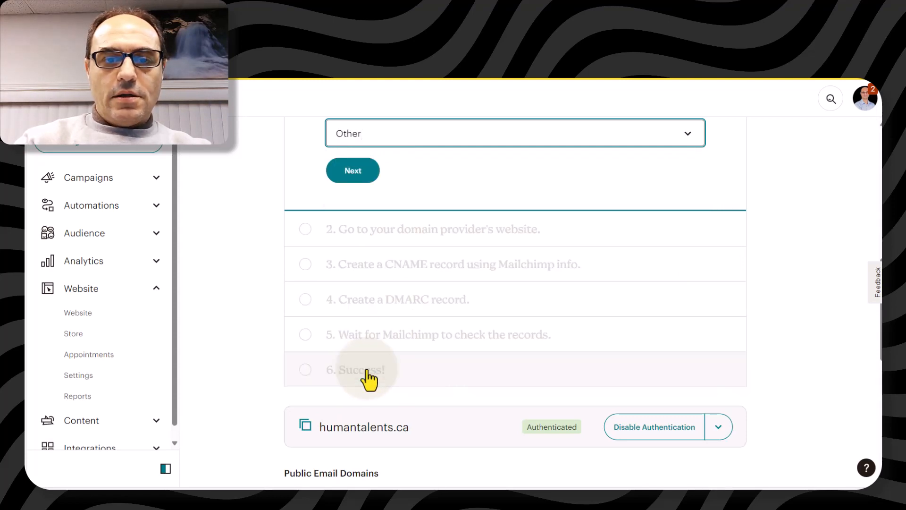
pyautogui.click(356, 177)
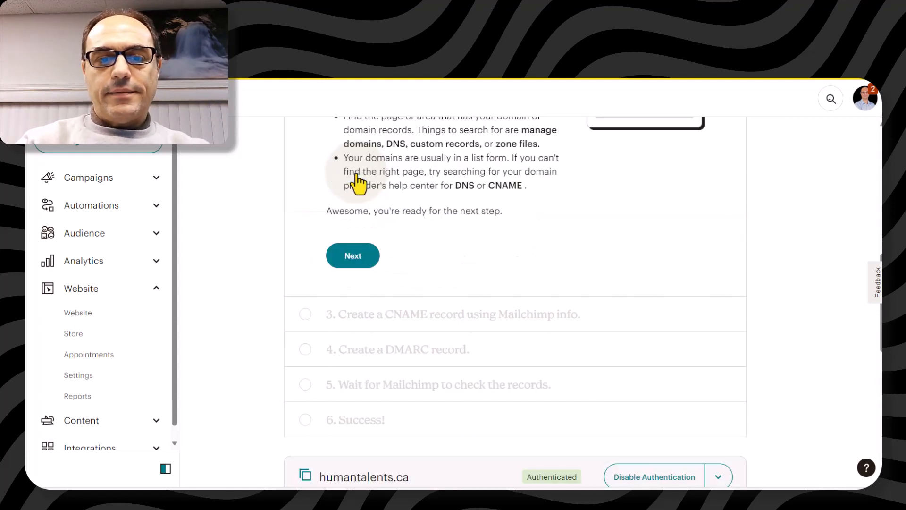
# - Review the domain provider instructions, continue to the CNAME record step and copy the CNAME 1 name
pyautogui.scroll(1, 829, 243)
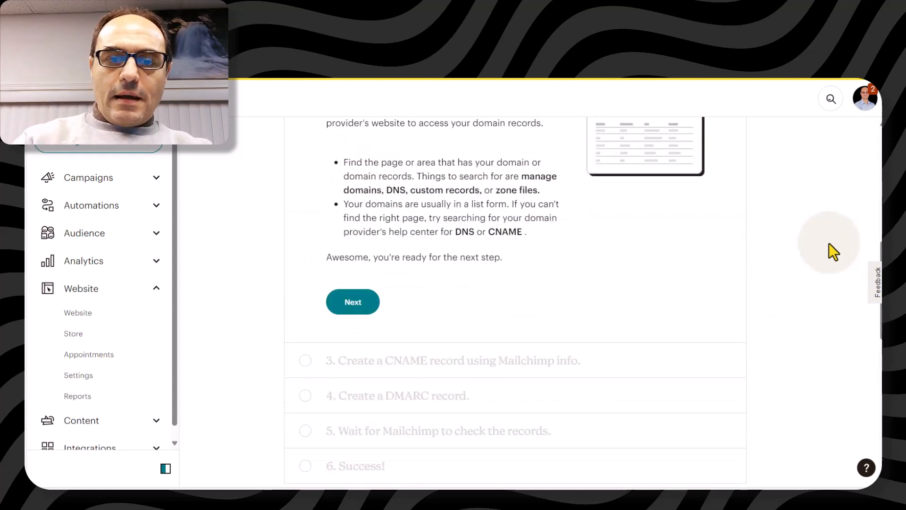
pyautogui.scroll(3, 829, 242)
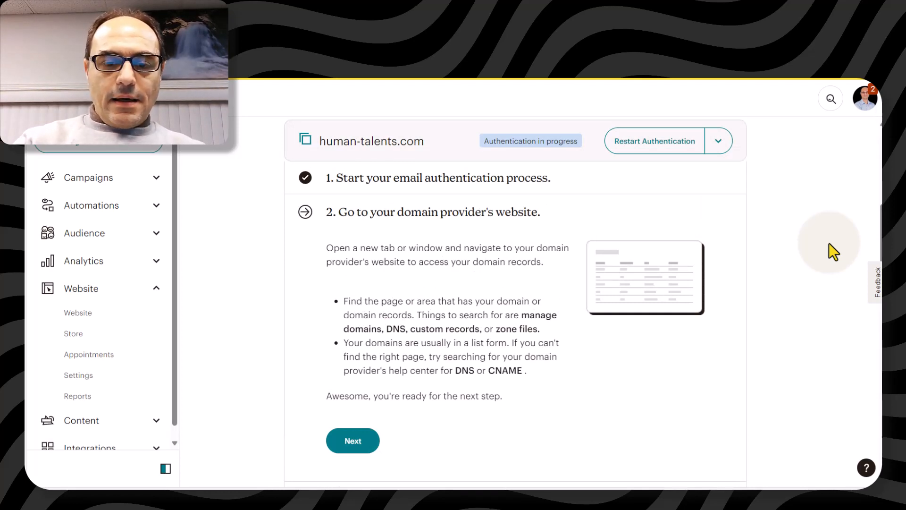
pyautogui.scroll(-2, 829, 242)
pyautogui.scroll(-1, 829, 243)
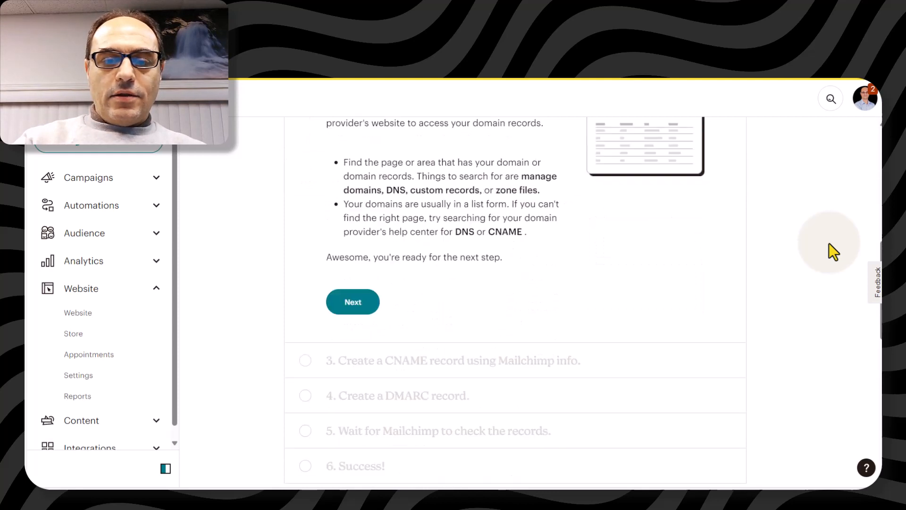
pyautogui.click(353, 311)
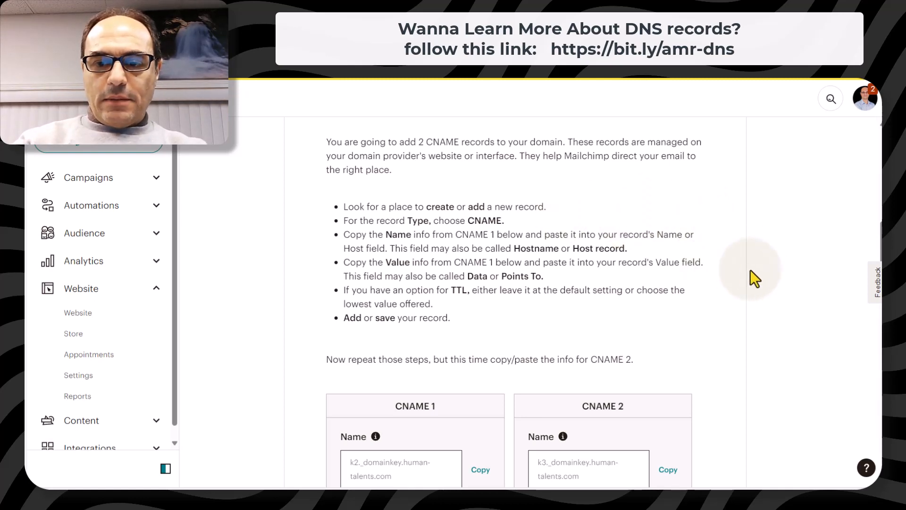
pyautogui.scroll(-3, 781, 265)
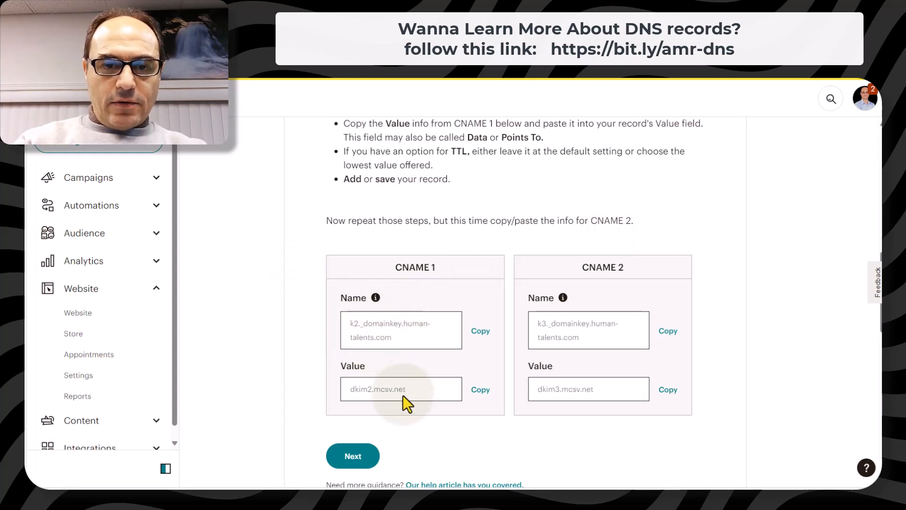
pyautogui.click(481, 331)
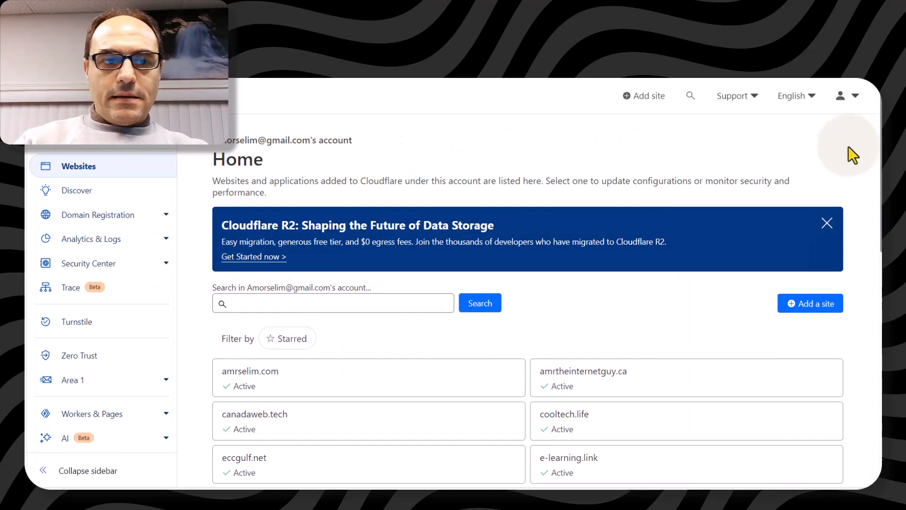
# - Switch to the Cloudflare dashboard and open the DNS records of the human-talents.com site
pyautogui.scroll(-2, 848, 147)
pyautogui.scroll(-1, 849, 147)
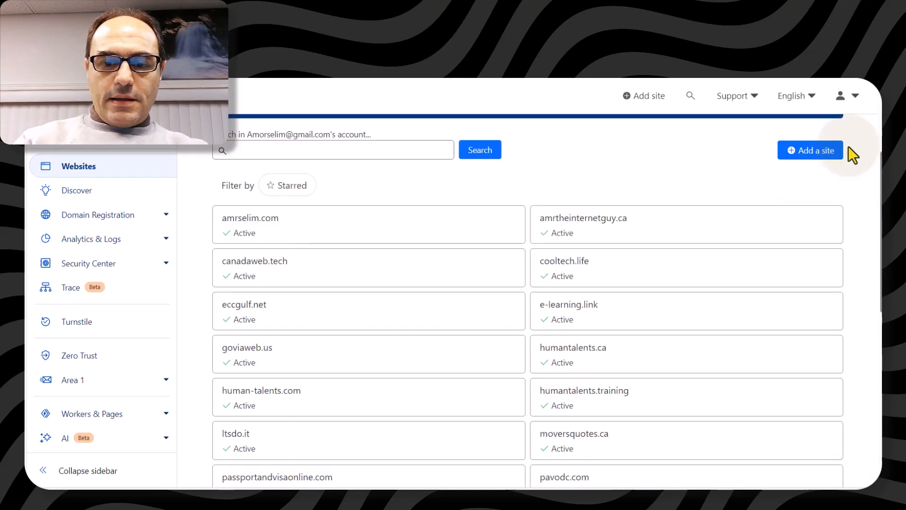
pyautogui.scroll(-1, 848, 146)
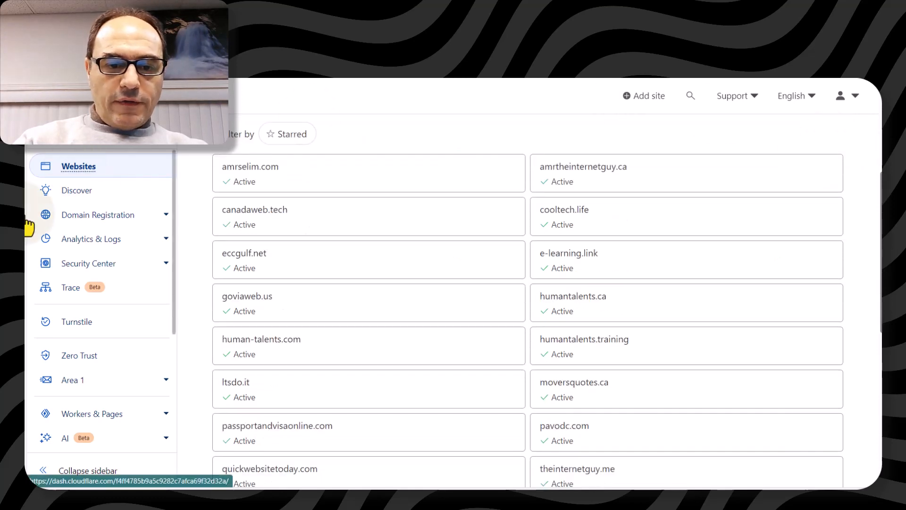
pyautogui.click(294, 350)
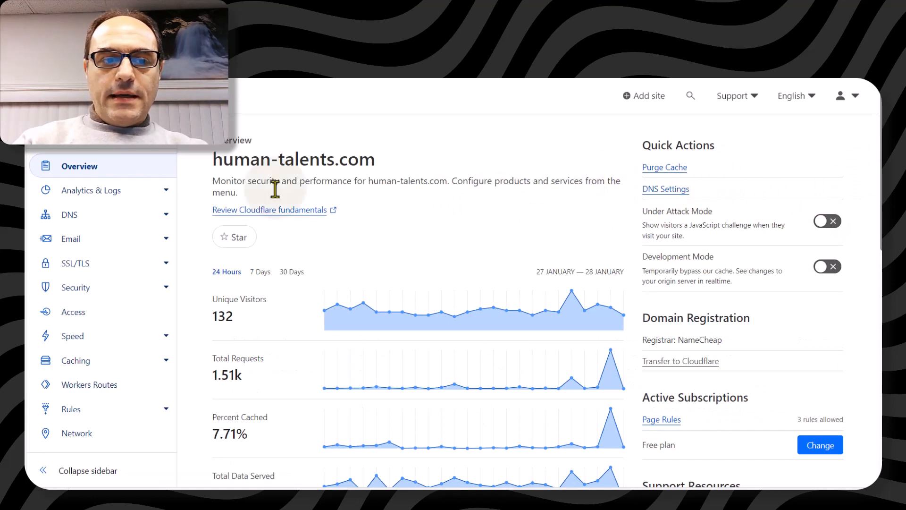
pyautogui.click(69, 215)
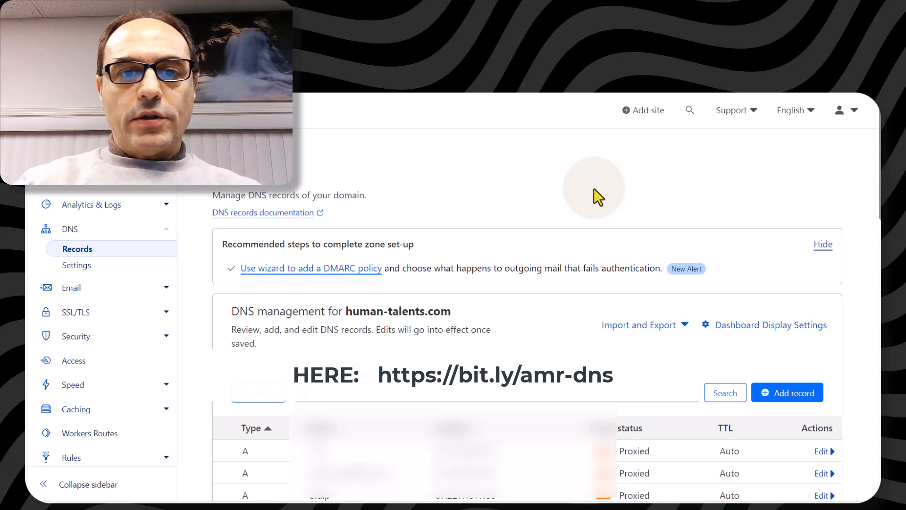
# - Start a new DNS record for human-talents.com and set its type to CNAME
pyautogui.scroll(-5, 594, 189)
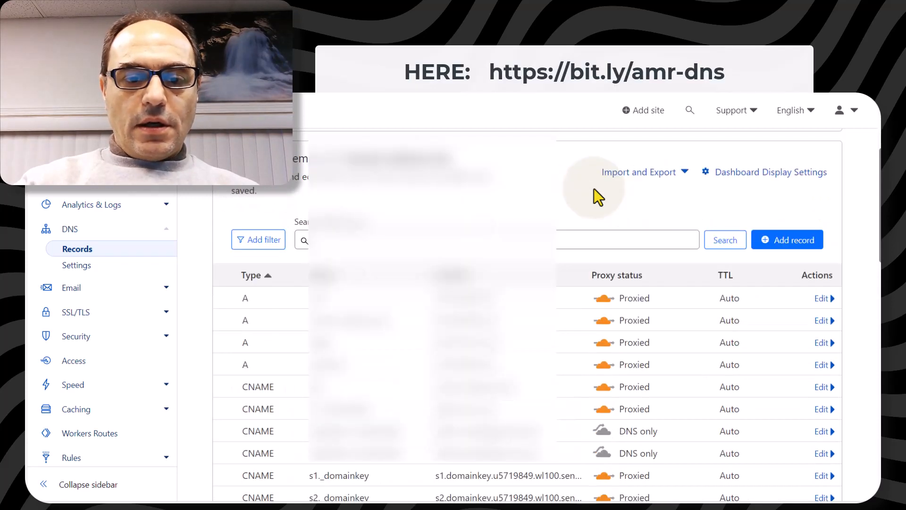
pyautogui.scroll(-3, 594, 188)
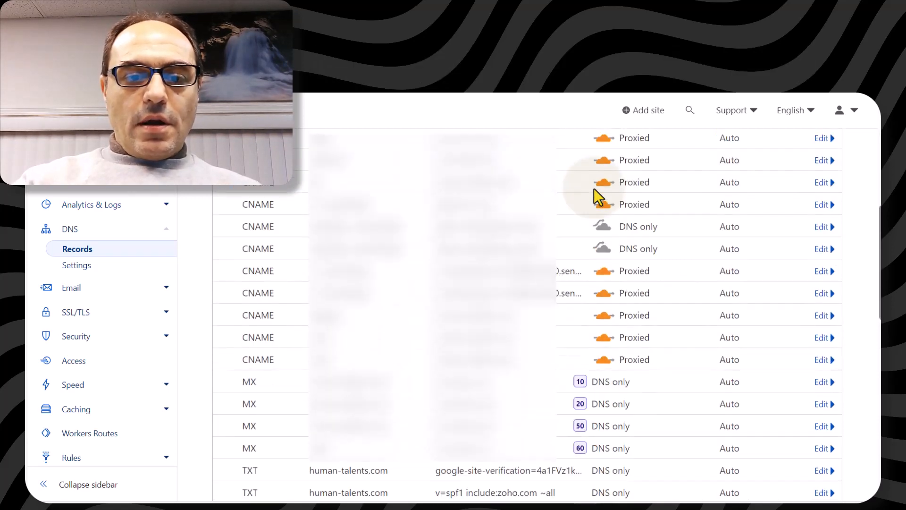
pyautogui.scroll(-2, 593, 188)
pyautogui.scroll(4, 594, 188)
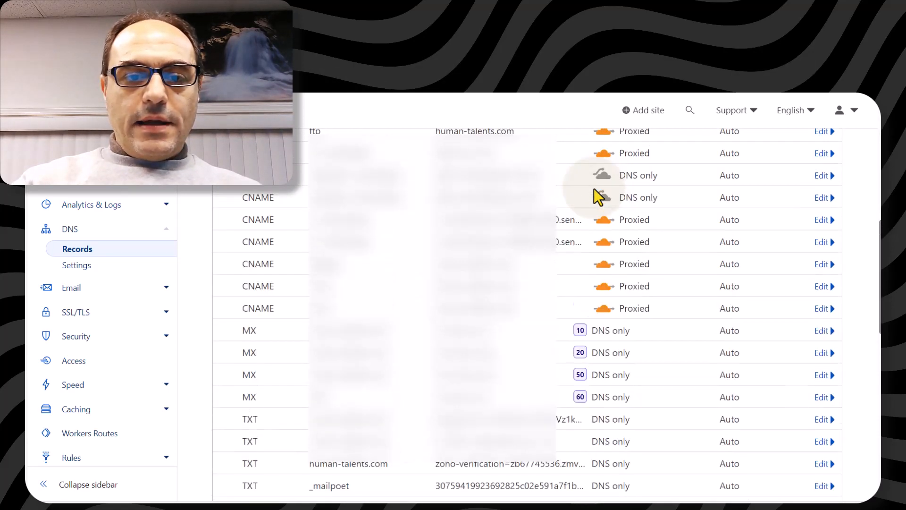
pyautogui.scroll(3, 594, 188)
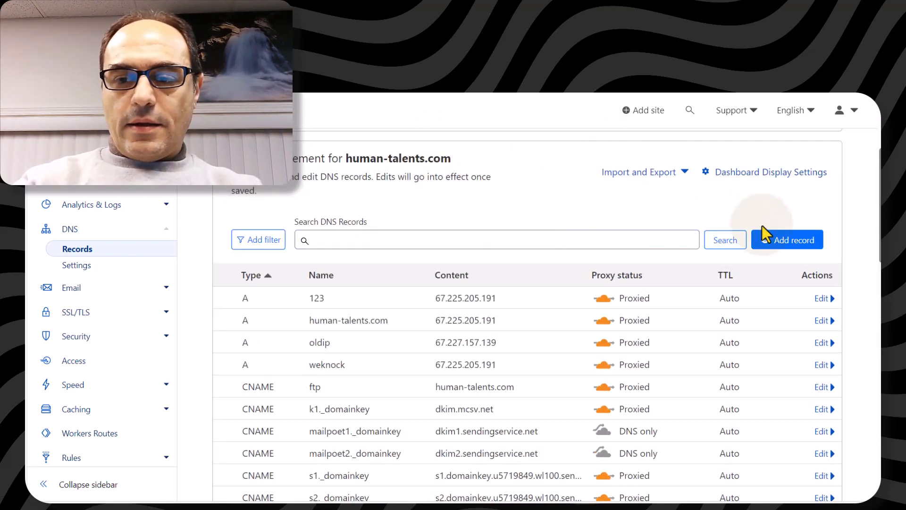
pyautogui.click(775, 239)
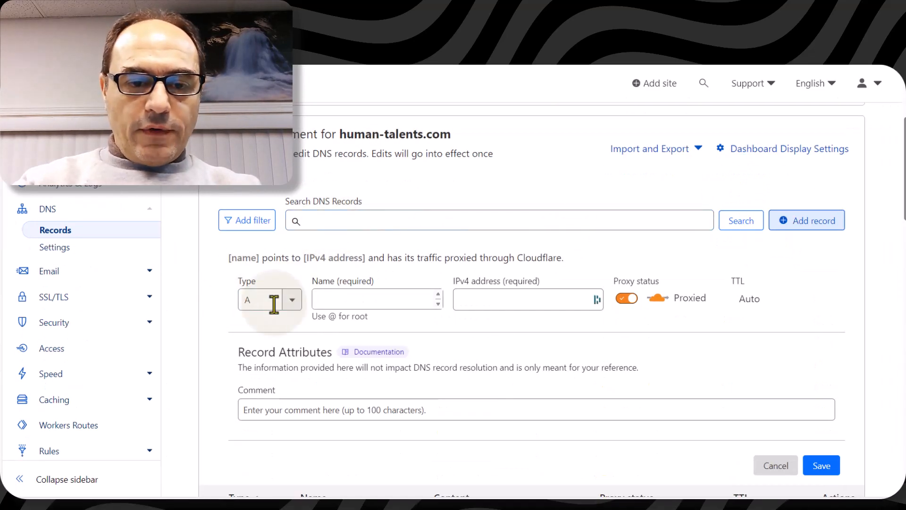
pyautogui.click(292, 304)
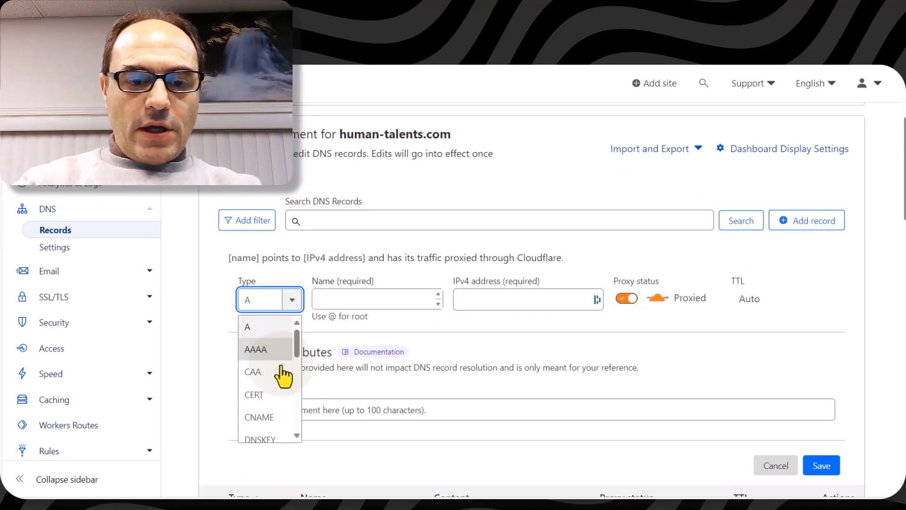
pyautogui.click(262, 418)
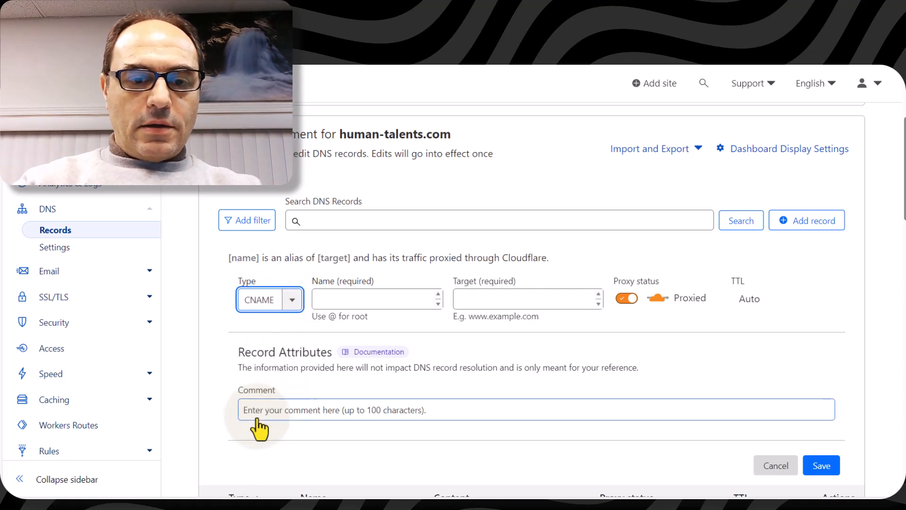
# - Enter the copied CNAME 1 name in the new record and trim off the domain, leaving k2._domainkey
pyautogui.click(358, 299)
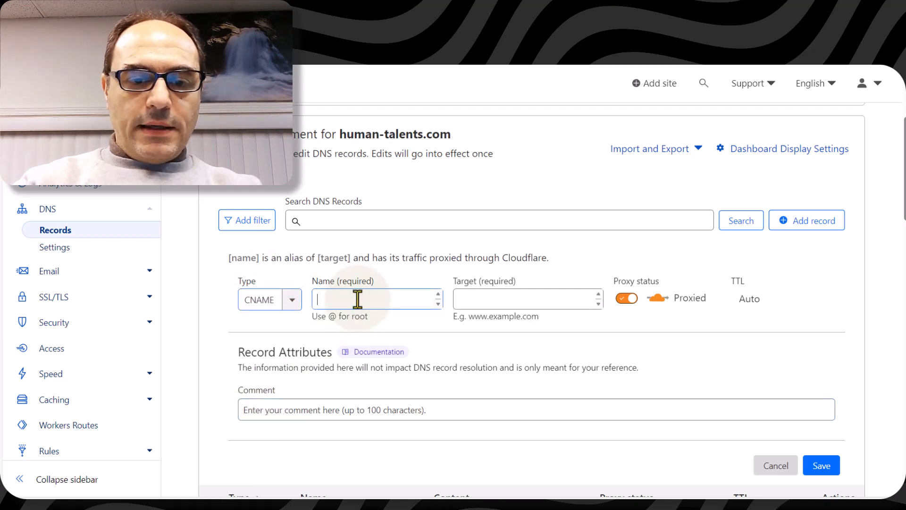
pyautogui.write('k2._domainkey.human-talents.com')
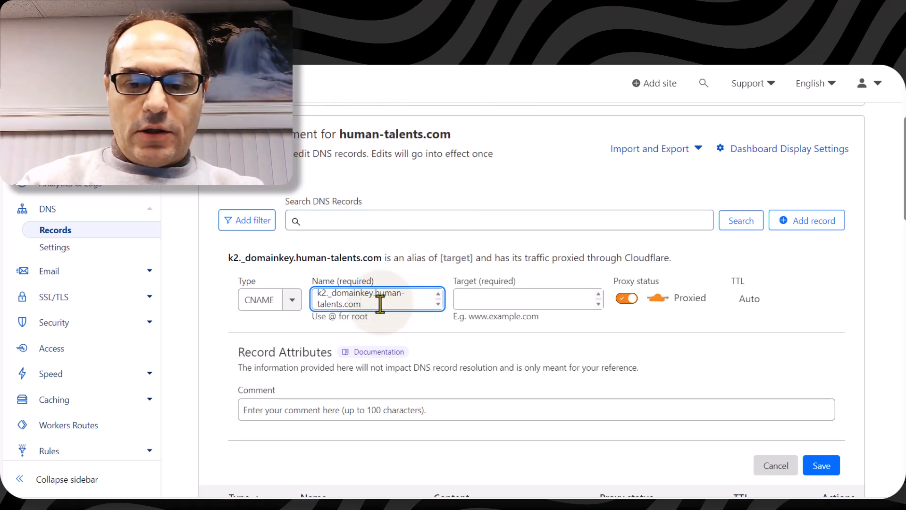
pyautogui.press('BackSpace')
pyautogui.press('BackSpace')
pyautogui.press('BackSpace')
pyautogui.press('BackSpace')
pyautogui.press('BackSpace')
pyautogui.press('BackSpace')
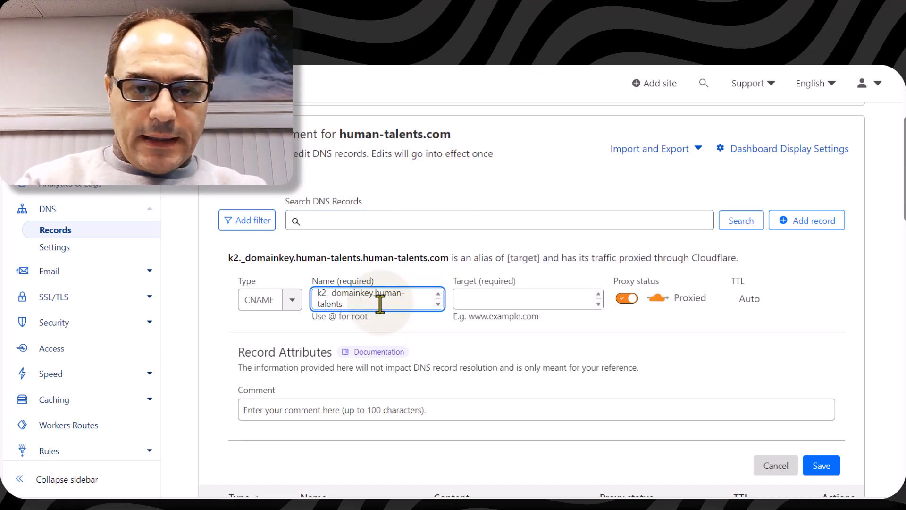
pyautogui.press('BackSpace')
pyautogui.press('BackSpace')
pyautogui.press('BackSpace')
pyautogui.press('BackSpace')
pyautogui.press('BackSpace')
pyautogui.press('BackSpace')
pyautogui.press('BackSpace')
pyautogui.press('BackSpace')
pyautogui.press('BackSpace')
pyautogui.press('BackSpace')
pyautogui.press('BackSpace')
pyautogui.press('BackSpace')
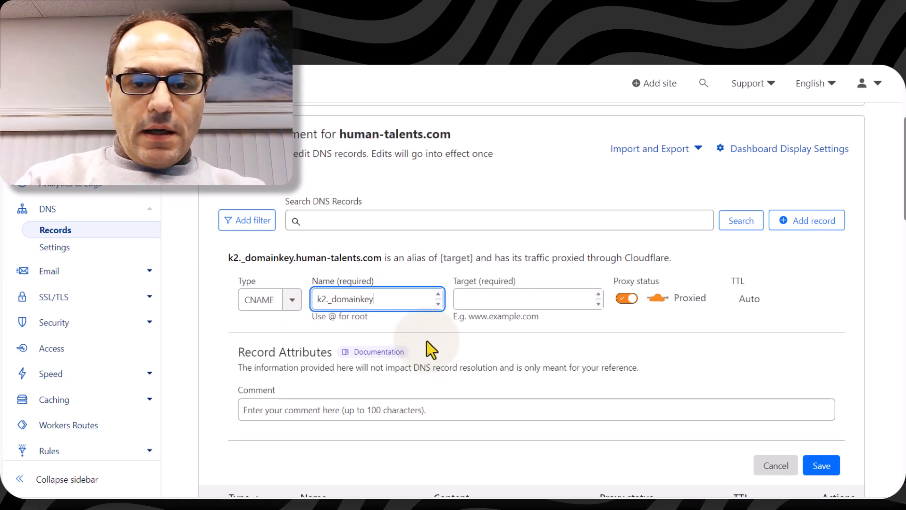
# - Fill the record's target with the CNAME 1 value dkim2.mcsv.net copied from Mailchimp, and save the record as DNS only
pyautogui.click(474, 305)
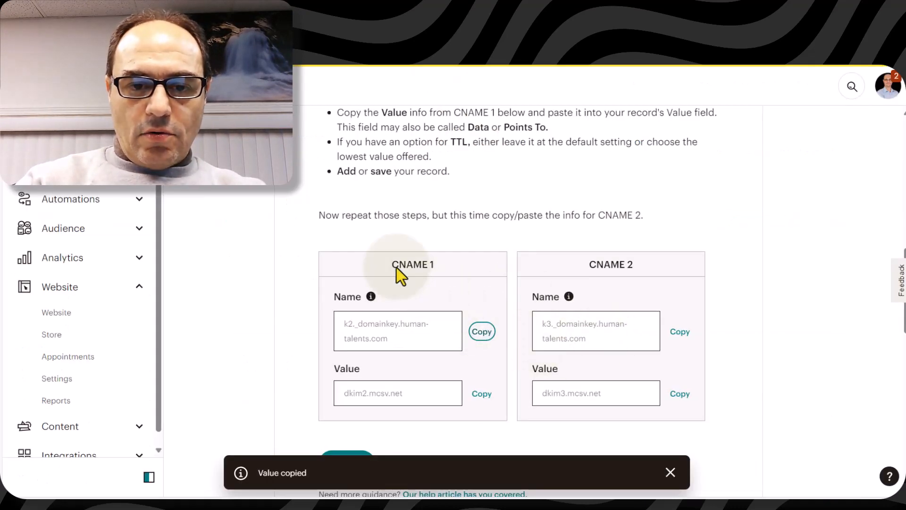
pyautogui.click(482, 395)
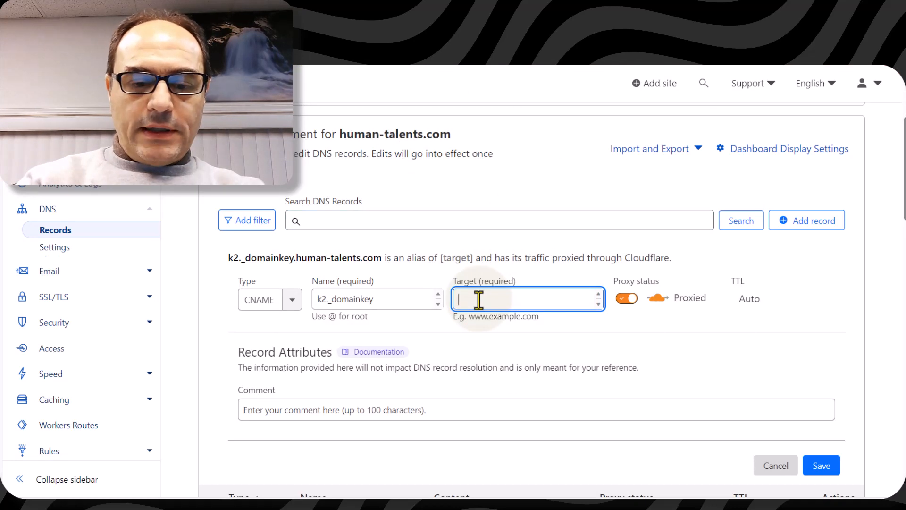
pyautogui.hotkey('ctrl', 'v')
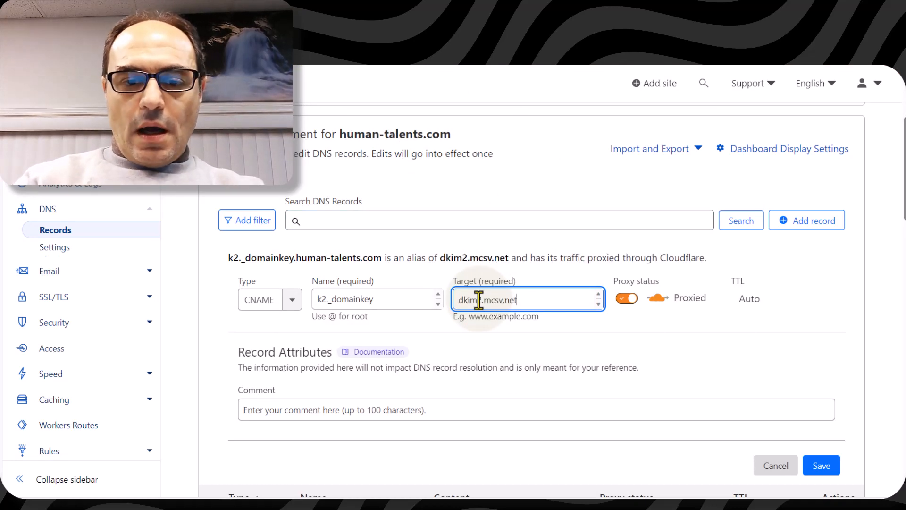
pyautogui.click(626, 298)
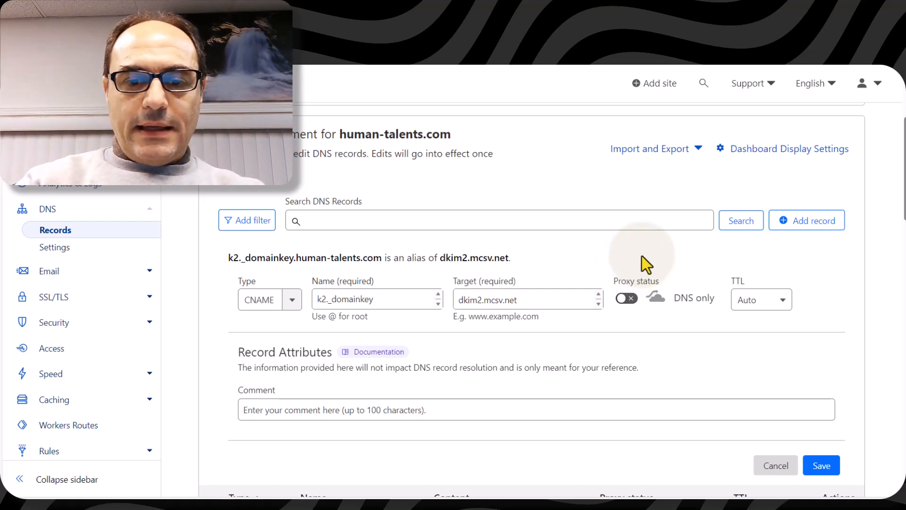
pyautogui.click(822, 468)
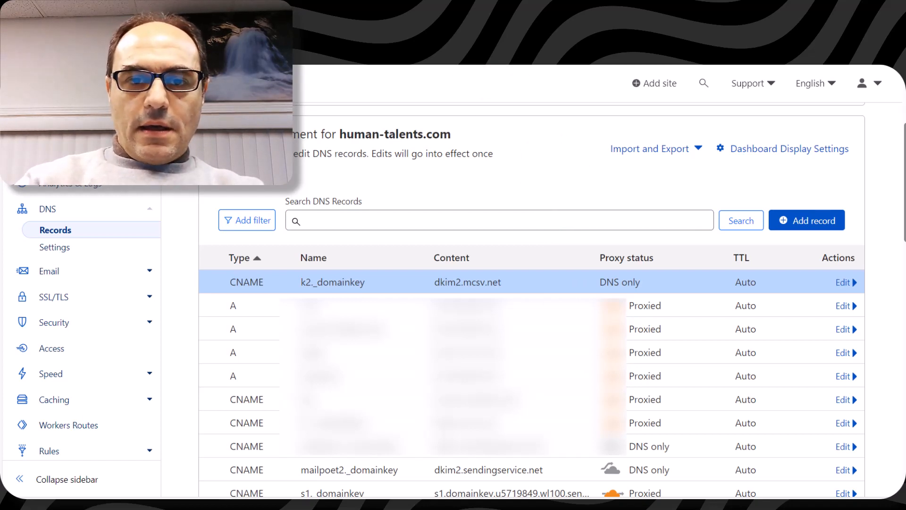
# - Switch to Mailchimp and copy only the k3._domainkey part of the CNAME 2 name
pyautogui.hotkey('ctrl', 'Tab')
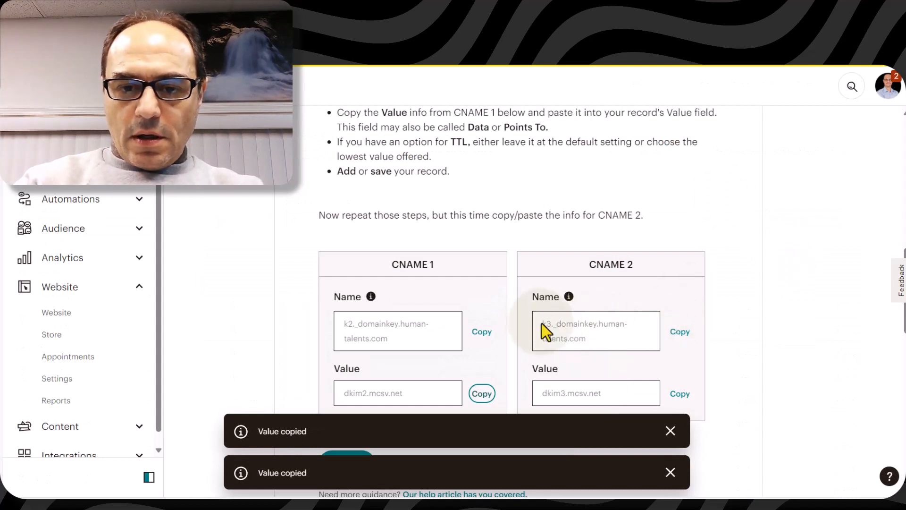
pyautogui.moveTo(542, 324); pyautogui.dragTo(591, 325)
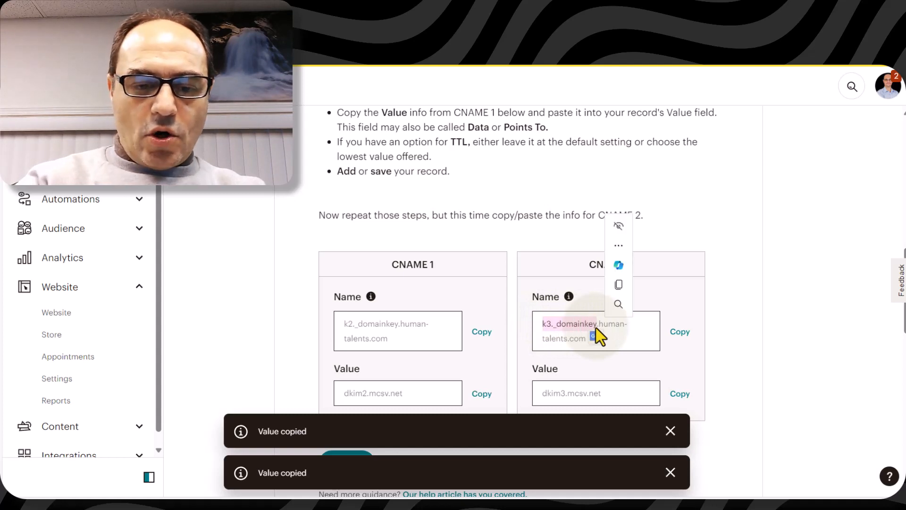
pyautogui.hotkey('ctrl', 'c')
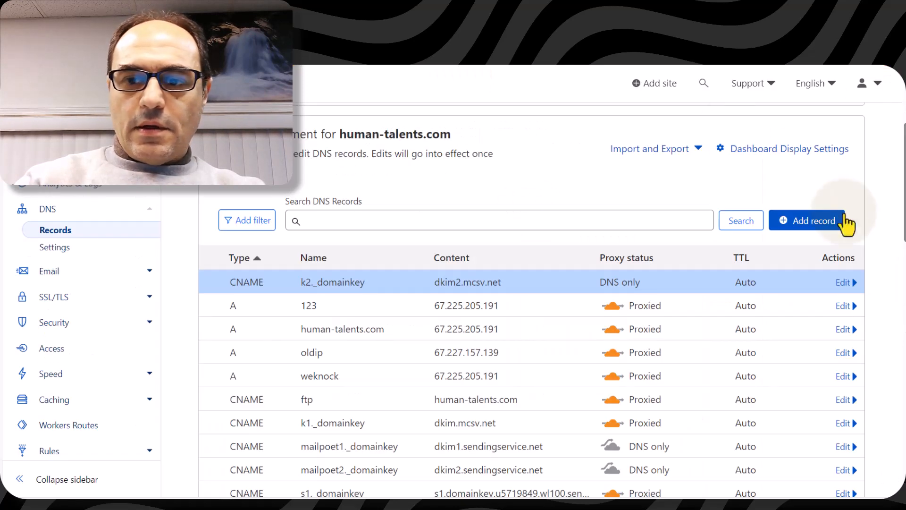
# - Start another DNS record in Cloudflare with type CNAME and the name k3._domainkey
pyautogui.click(842, 220)
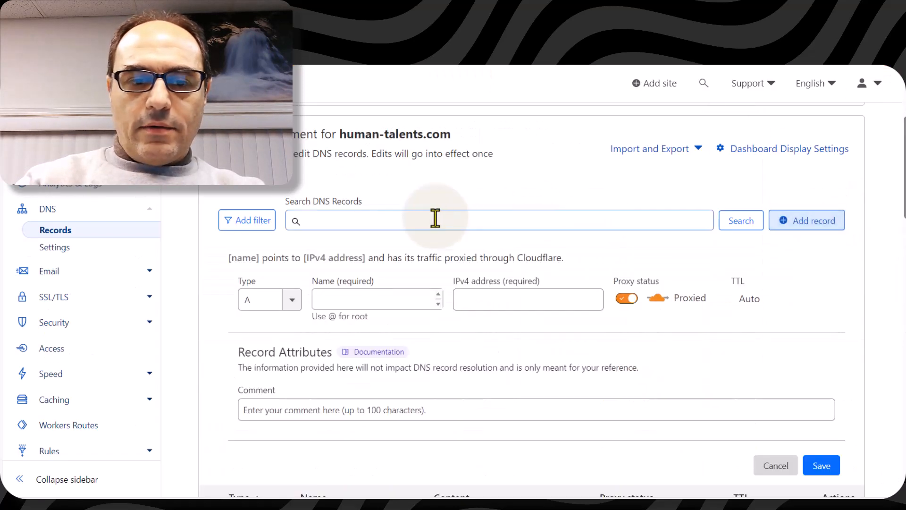
pyautogui.click(292, 302)
pyautogui.press('Return')
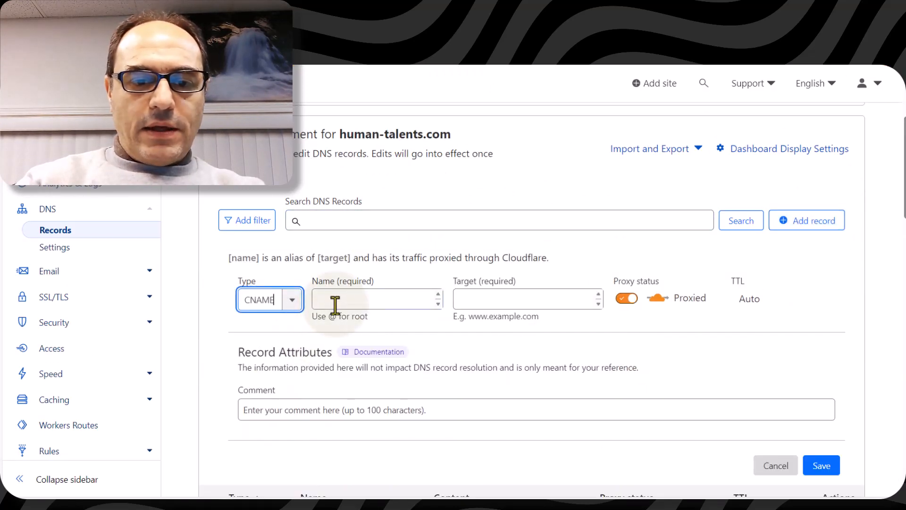
pyautogui.click(336, 304)
pyautogui.hotkey('ctrl', 'v')
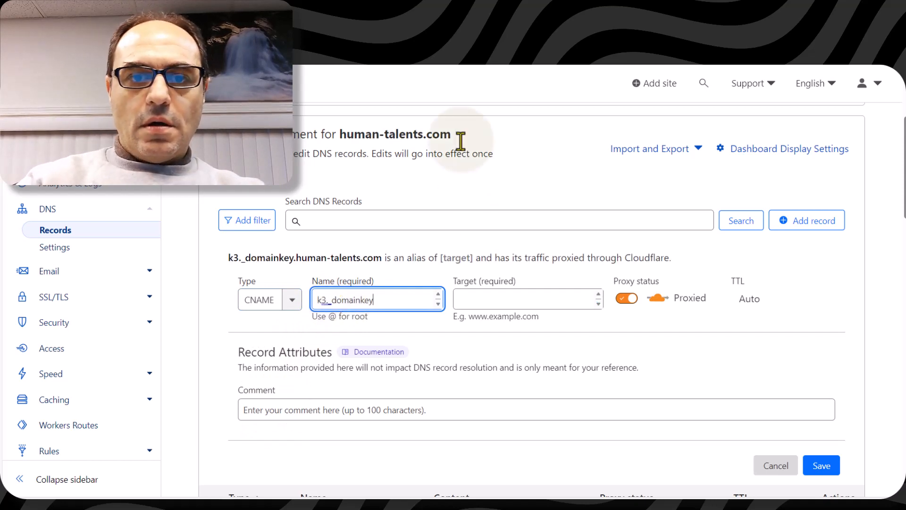
# - Fill the record's target with the CNAME 2 value dkim3.mcsv.net copied from Mailchimp, and save the record as DNS only
pyautogui.click(685, 384)
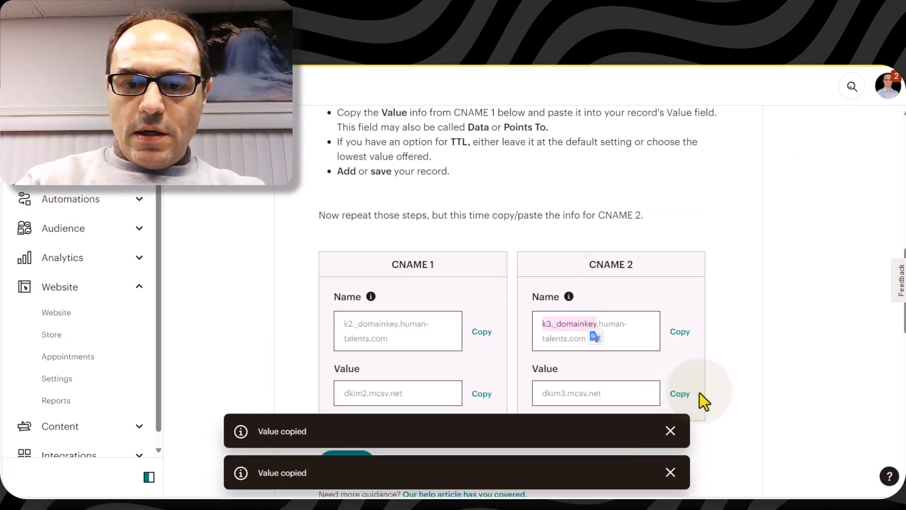
pyautogui.click(682, 399)
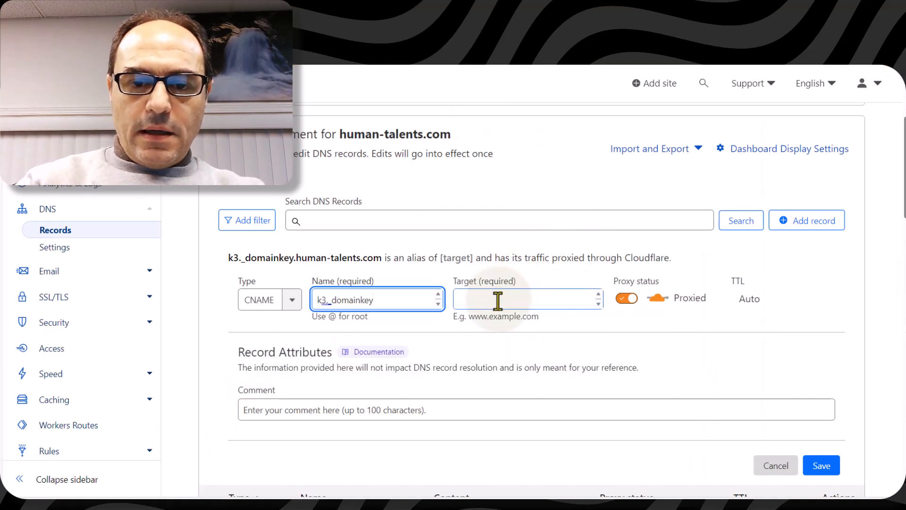
pyautogui.click(498, 300)
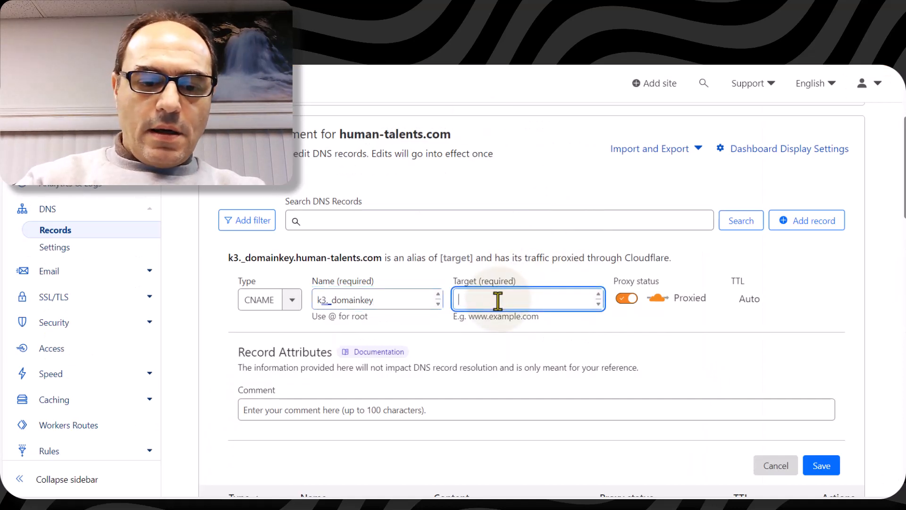
pyautogui.hotkey('ctrl', 'v')
pyautogui.click(611, 353)
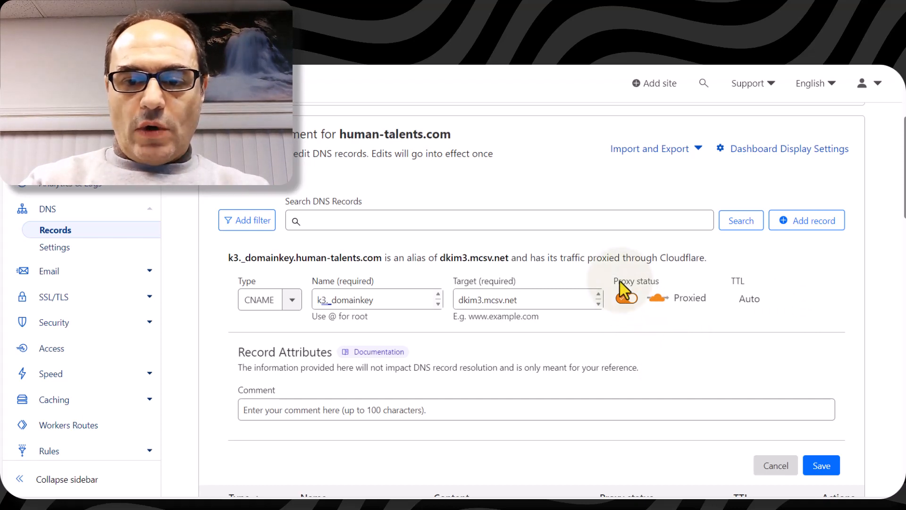
pyautogui.click(628, 299)
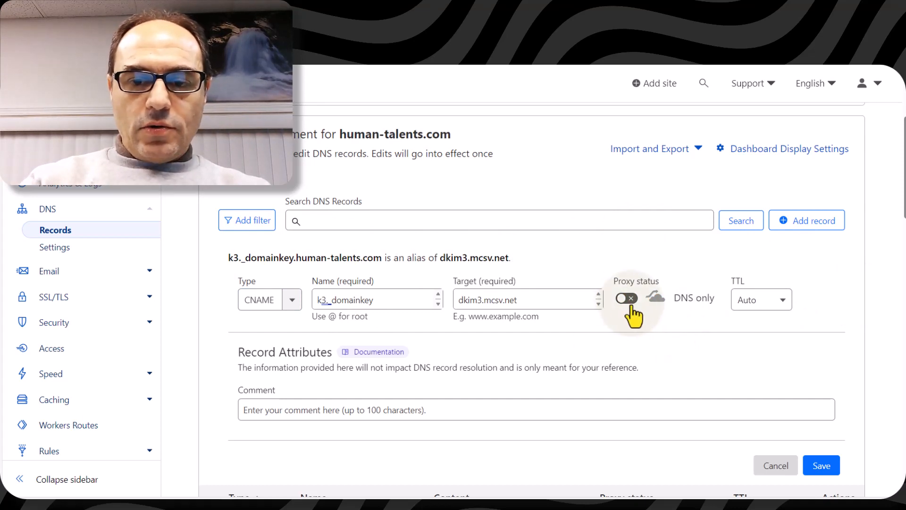
pyautogui.click(821, 468)
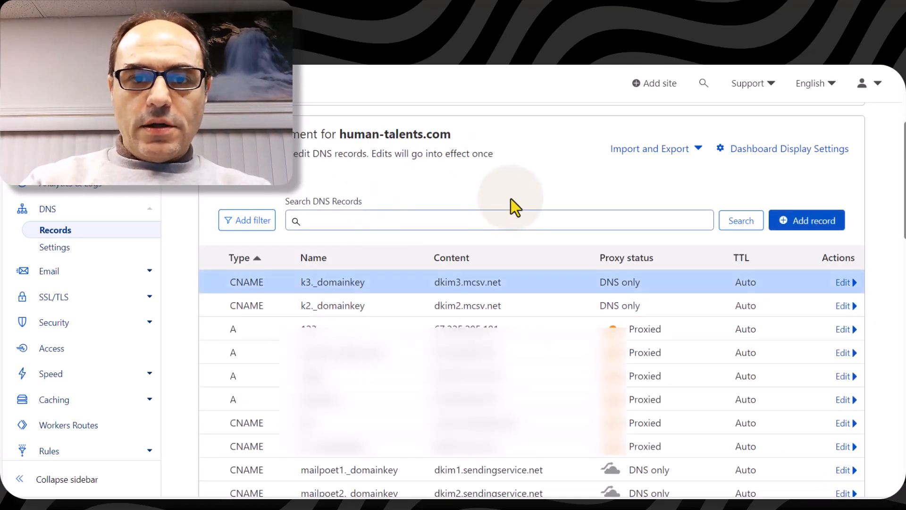
# - Return to Mailchimp, dismiss the copy notifications and continue from the CNAME records to the DMARC TXT record step
pyautogui.hotkey('ctrl', 'Tab')
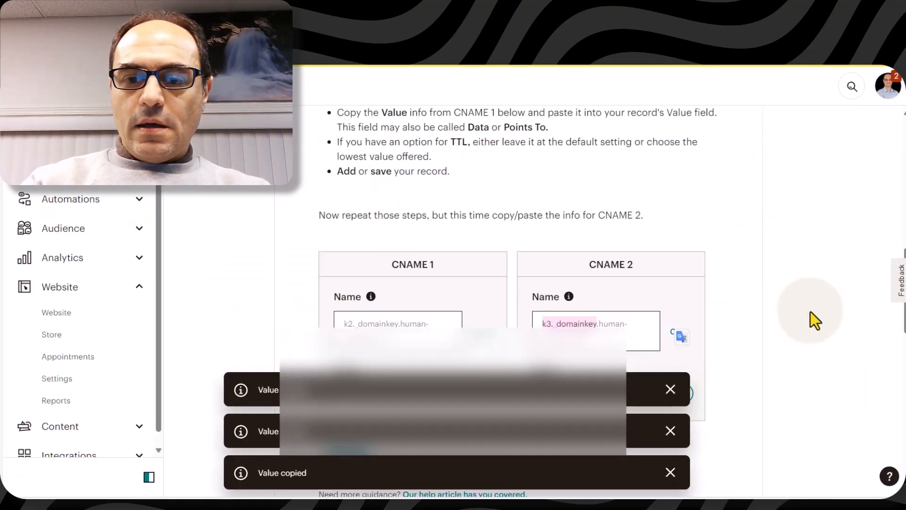
pyautogui.click(670, 389)
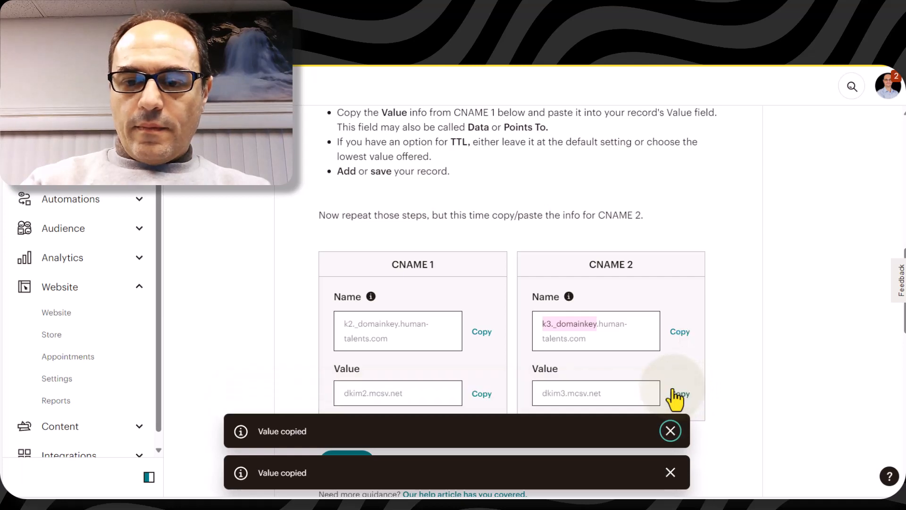
pyautogui.click(670, 430)
pyautogui.click(671, 472)
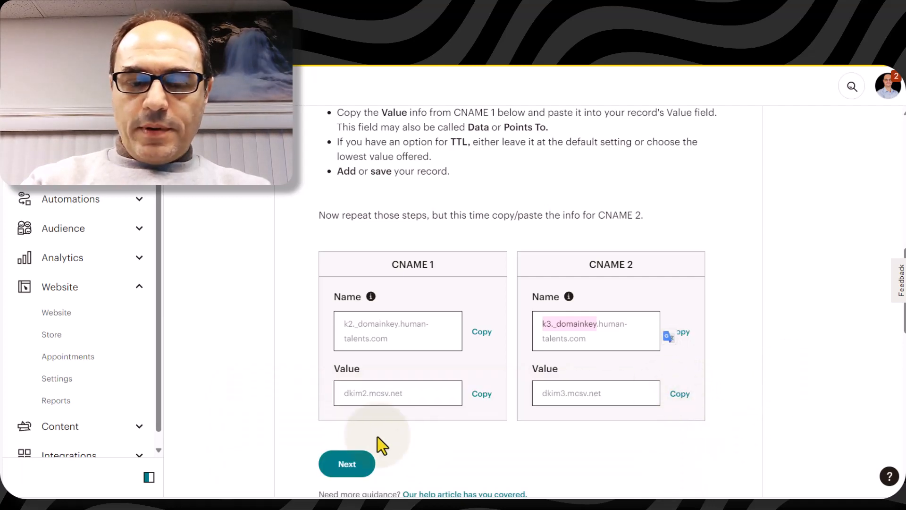
pyautogui.click(352, 465)
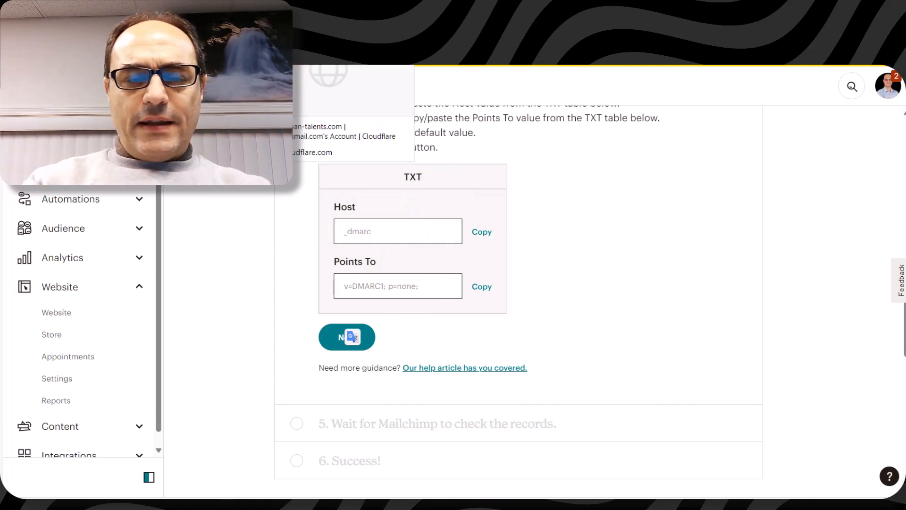
# - Switch to Cloudflare and check the existing TXT records of human-talents.com for a DMARC entry
pyautogui.click(269, 9)
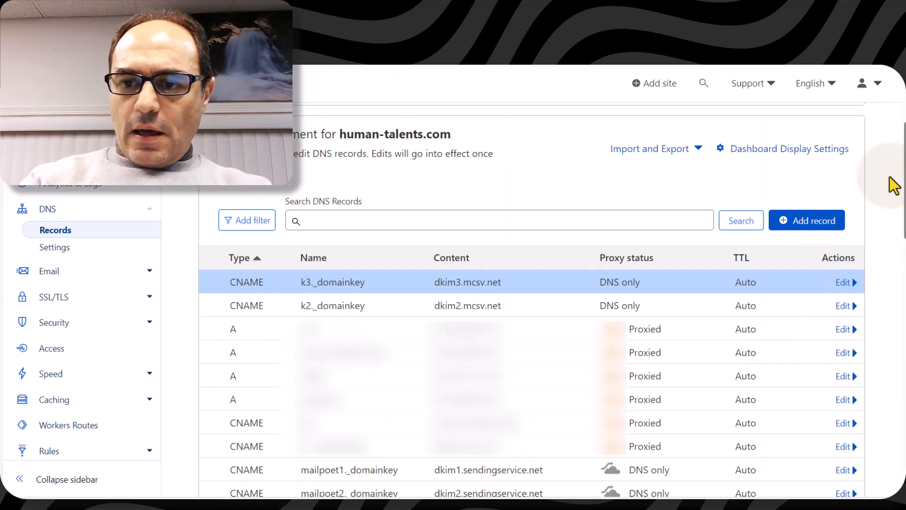
pyautogui.scroll(-1, 893, 185)
pyautogui.scroll(-7, 894, 185)
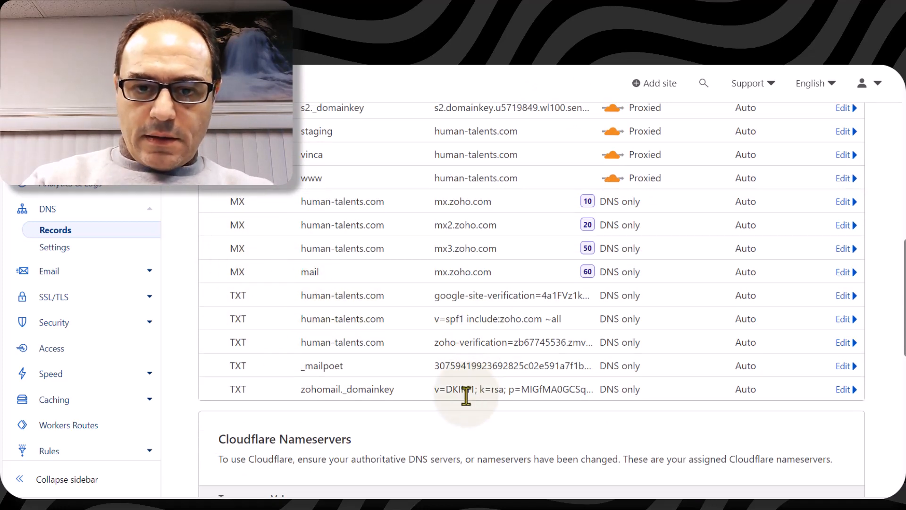
pyautogui.scroll(5, 884, 339)
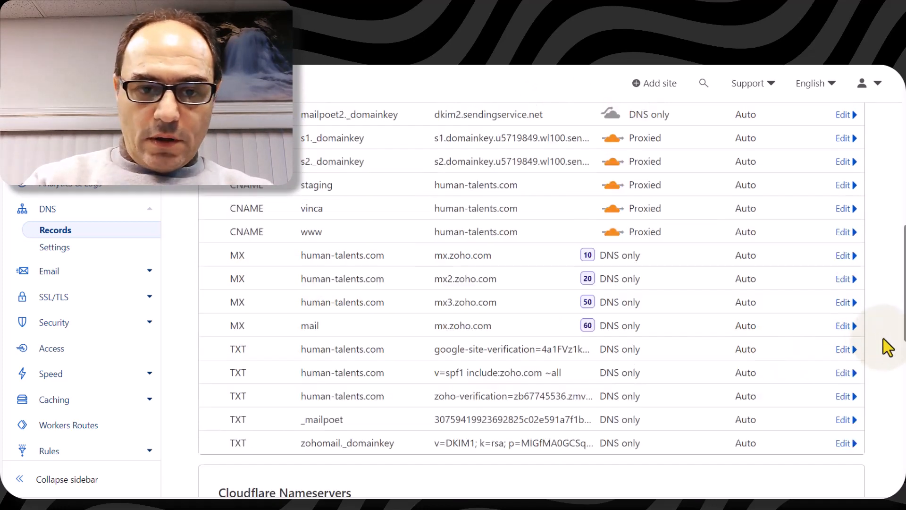
# - Start a new DNS record for human-talents.com in Cloudflare and set its type to TXT
pyautogui.scroll(3, 884, 338)
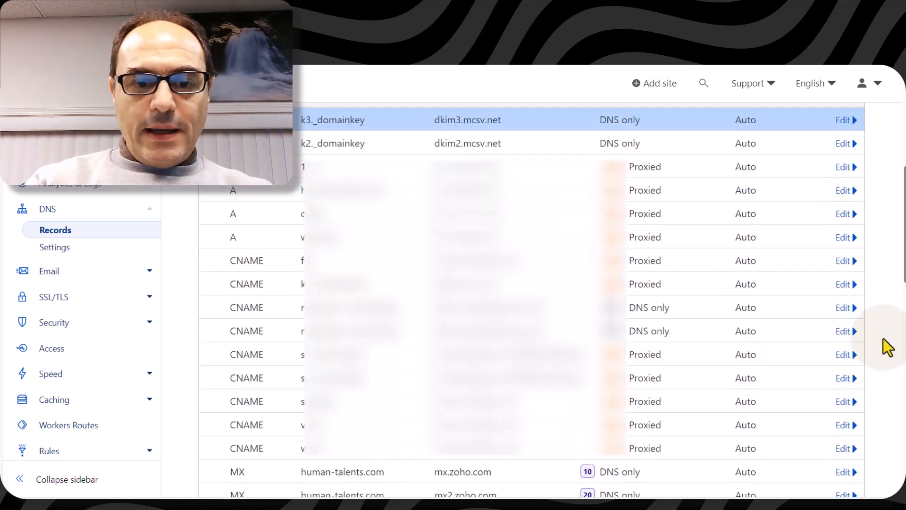
pyautogui.scroll(3, 884, 339)
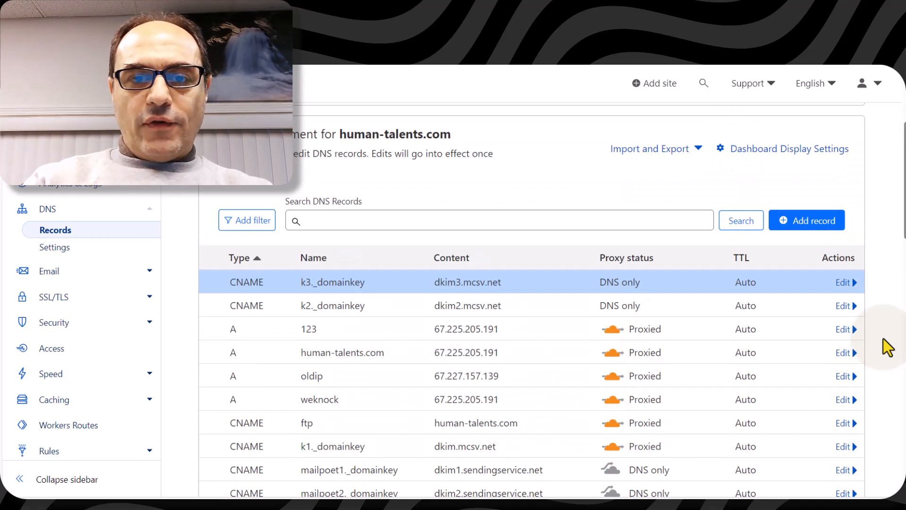
pyautogui.click(786, 223)
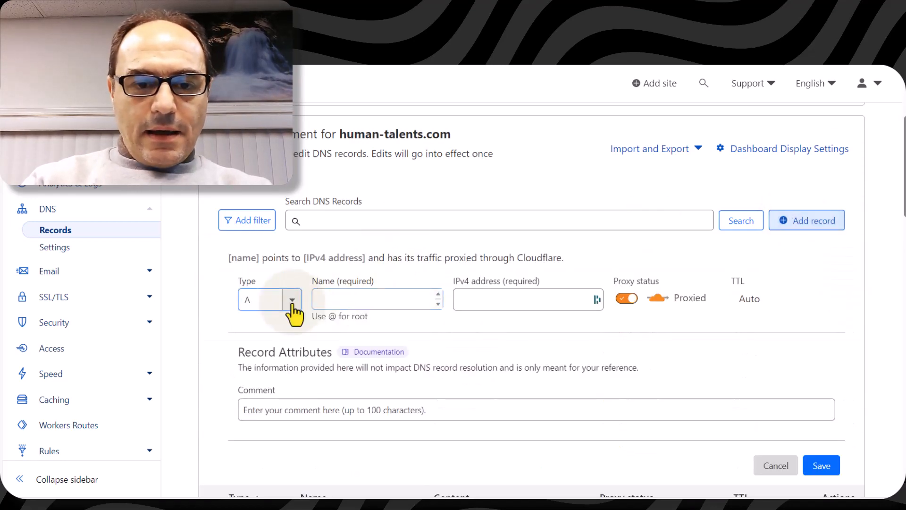
pyautogui.click(293, 306)
pyautogui.moveTo(297, 343); pyautogui.dragTo(297, 427)
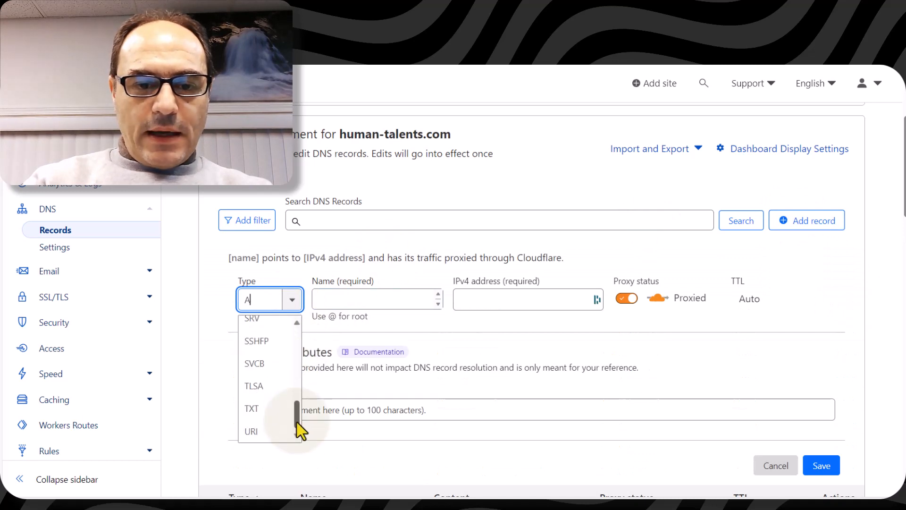
pyautogui.click(261, 410)
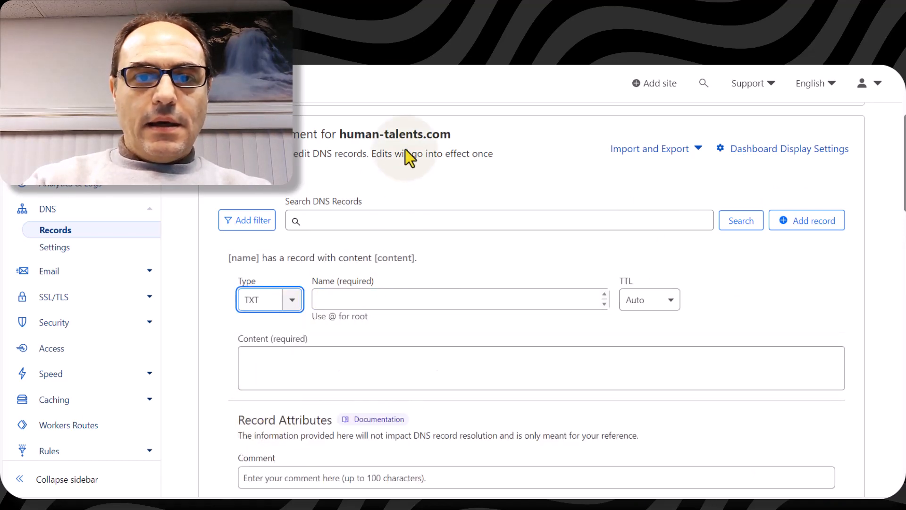
# - Copy the TXT host value _dmarc from Mailchimp and enter it as the new Cloudflare record's name
pyautogui.click(411, 29)
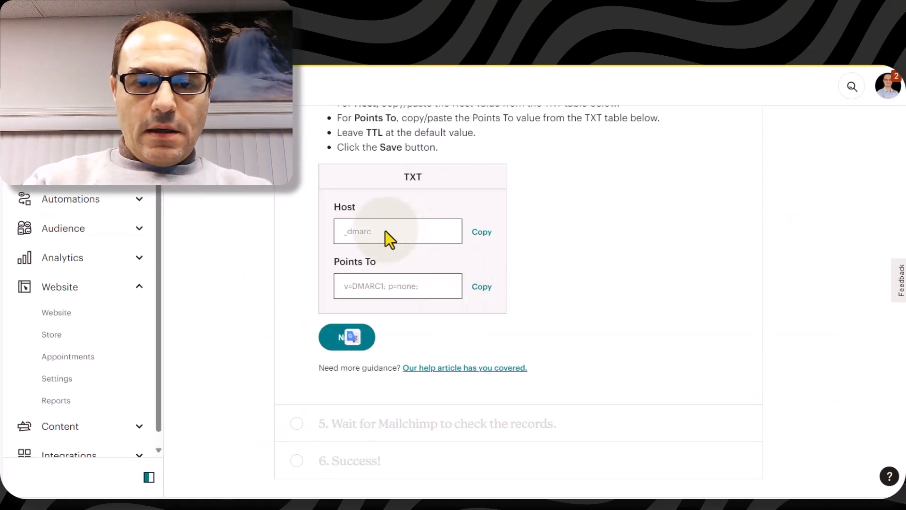
pyautogui.moveTo(385, 231); pyautogui.dragTo(332, 233)
pyautogui.hotkey('ctrl', 'c')
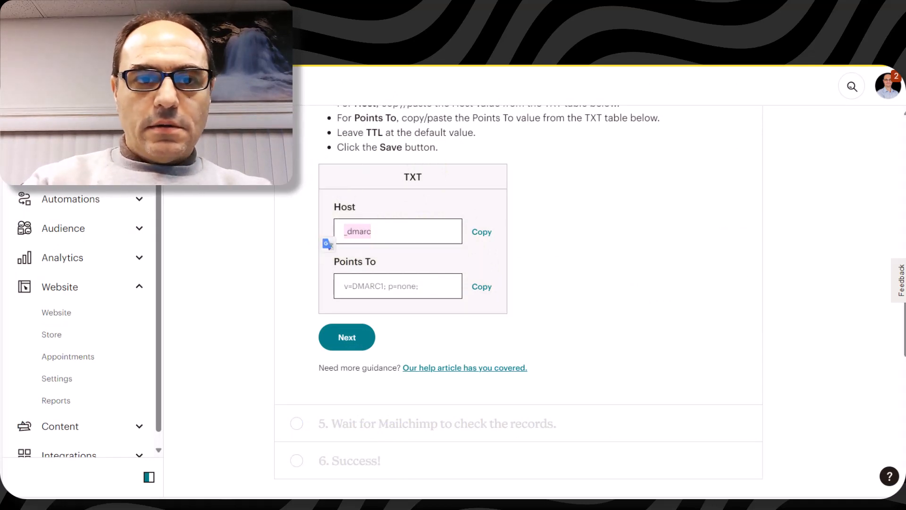
pyautogui.click(331, 29)
pyautogui.click(395, 303)
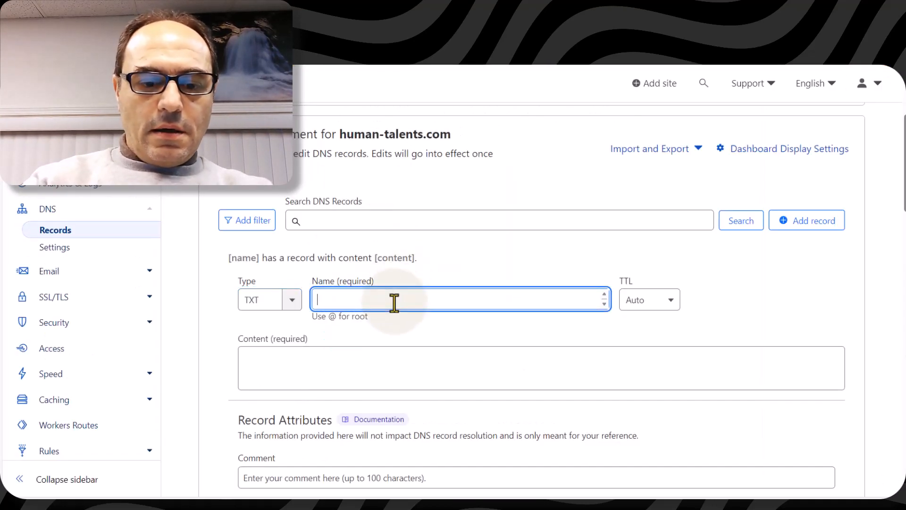
pyautogui.hotkey('ctrl', 'v')
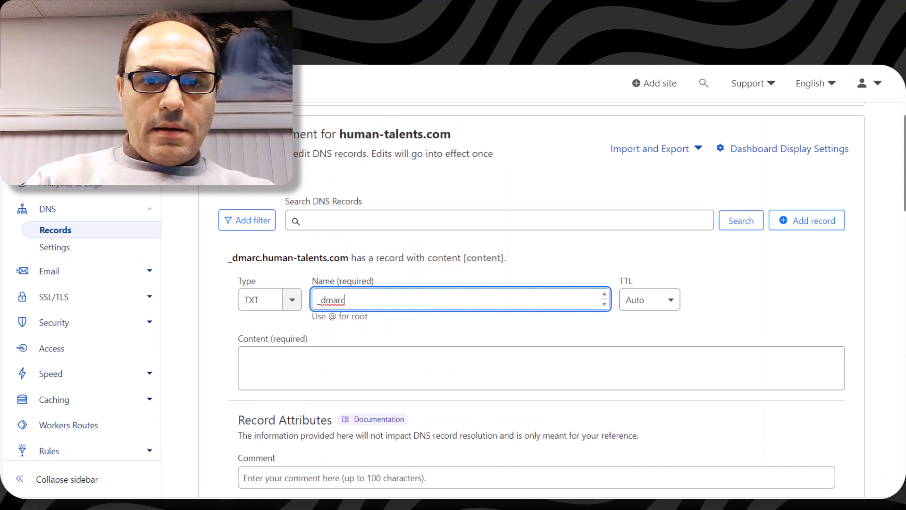
# - Fill the record's content with the value v=DMARC1; p=none; copied from Mailchimp, and save the TXT record
pyautogui.hotkey('ctrl', 'Tab')
pyautogui.click(482, 288)
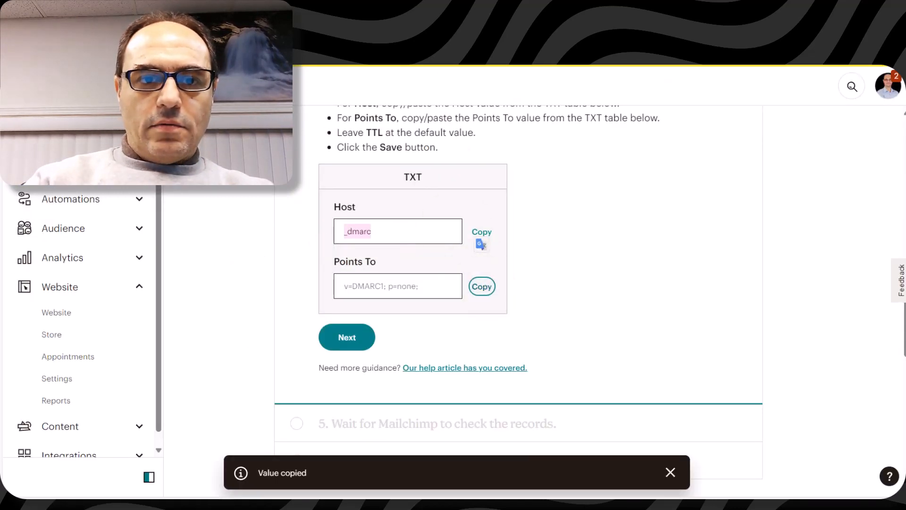
pyautogui.hotkey('ctrl', 'Tab')
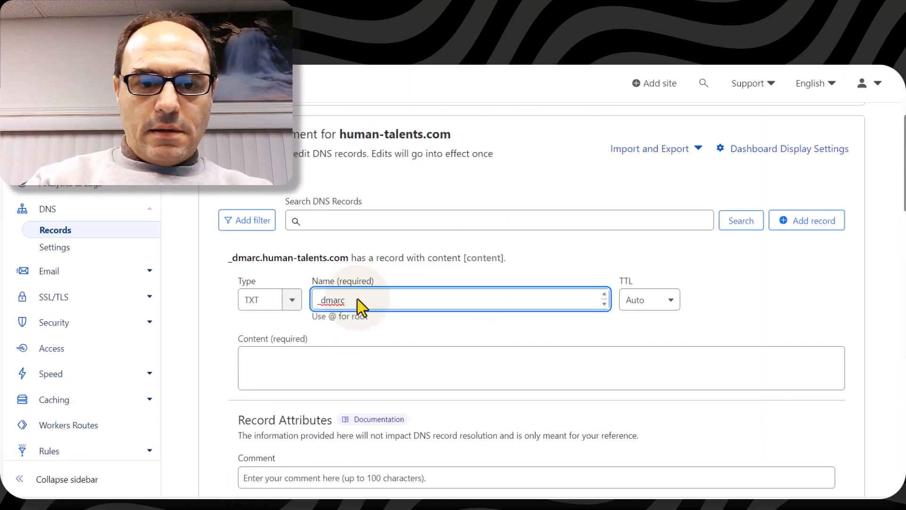
pyautogui.click(325, 378)
pyautogui.hotkey('ctrl', 'v')
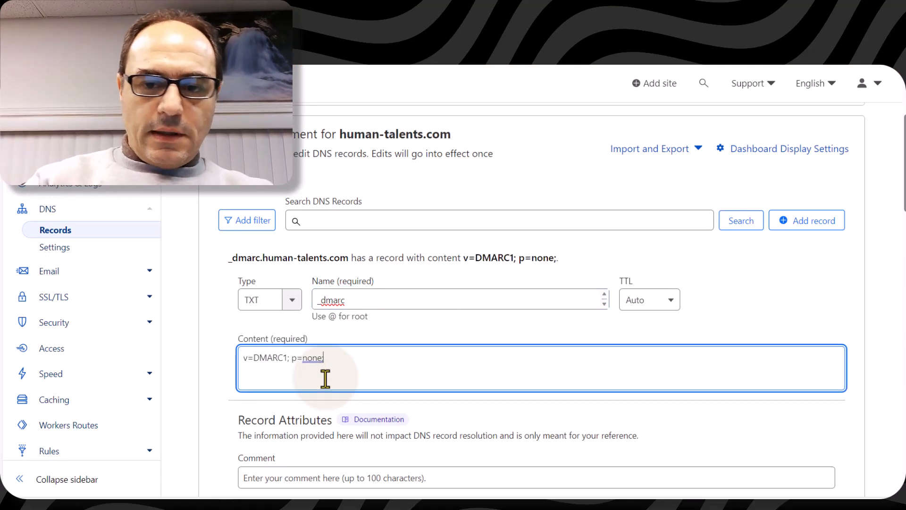
pyautogui.click(888, 183)
pyautogui.scroll(-3, 888, 183)
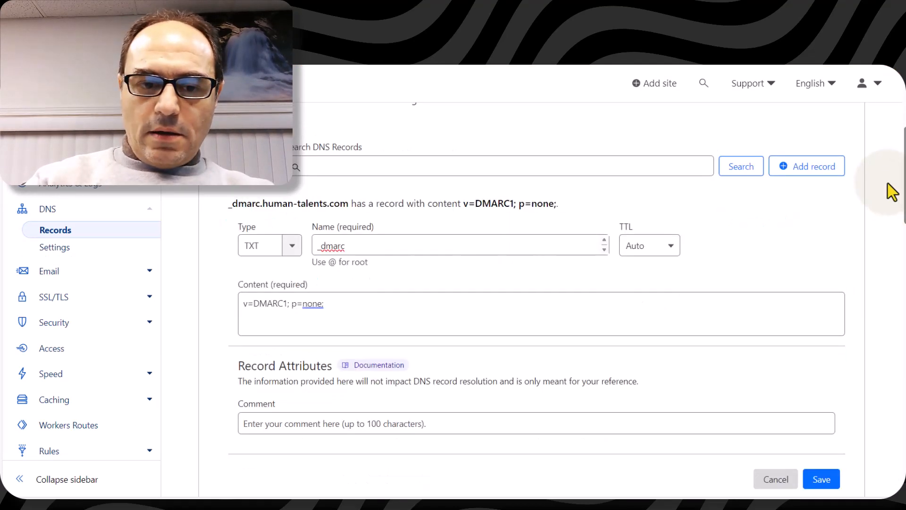
pyautogui.click(812, 373)
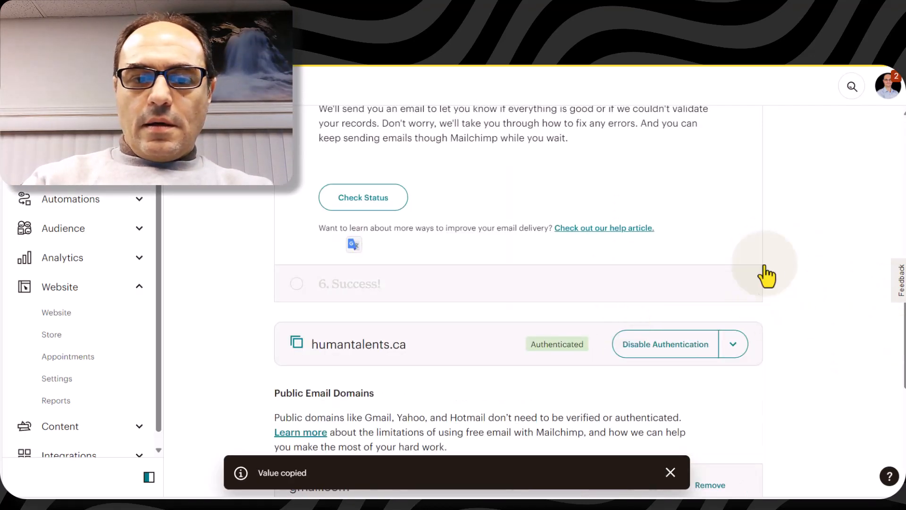
# - Check the validation status of the DNS records in Mailchimp, dismiss the notifications, and check the status once more
pyautogui.scroll(5, 836, 305)
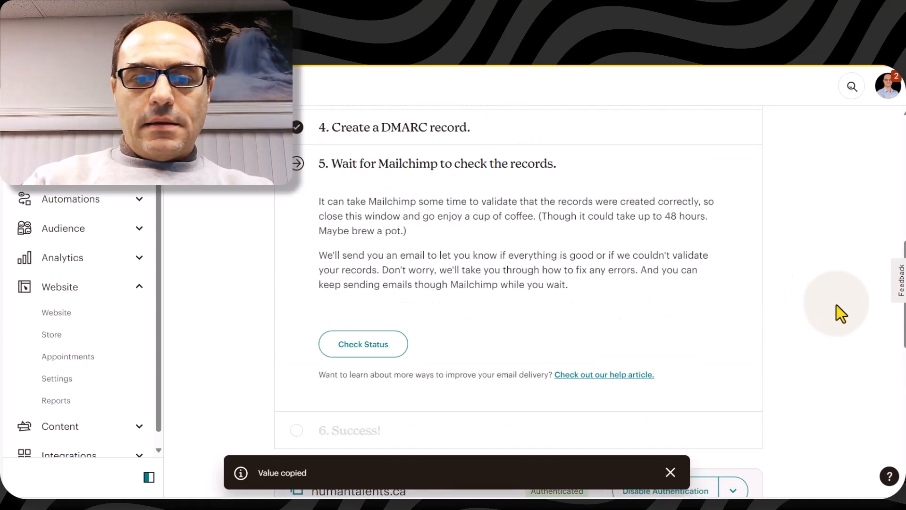
pyautogui.click(368, 344)
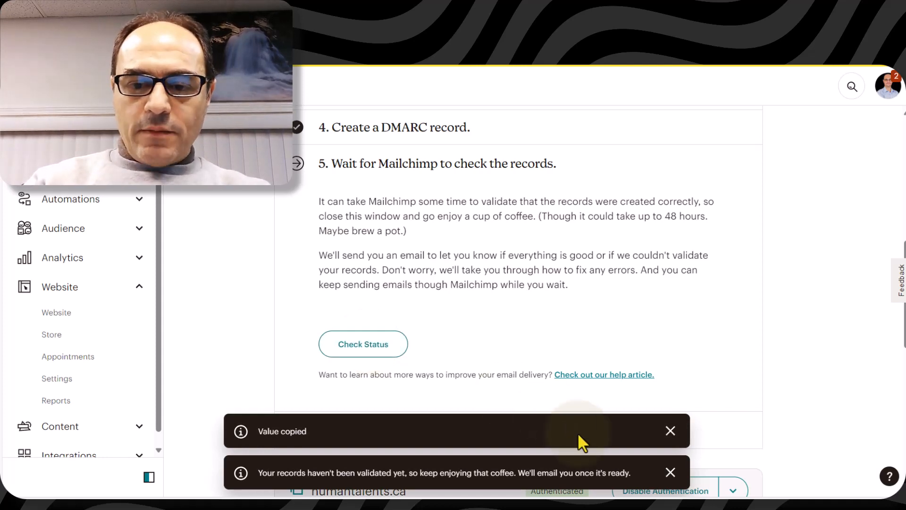
pyautogui.click(671, 431)
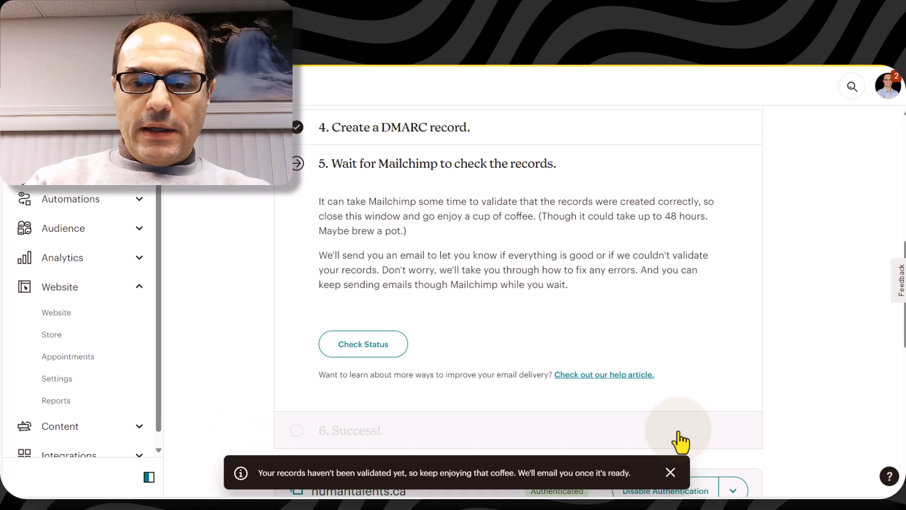
pyautogui.click(671, 472)
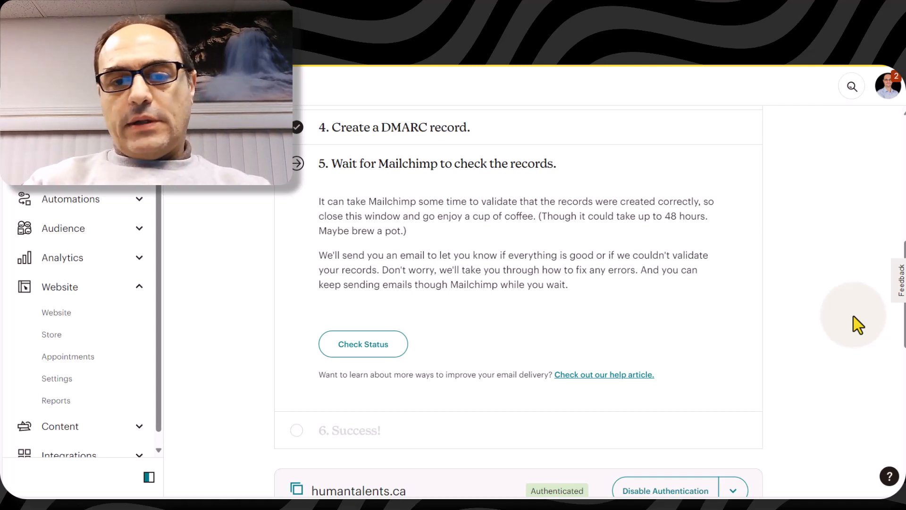
pyautogui.scroll(-2, 841, 320)
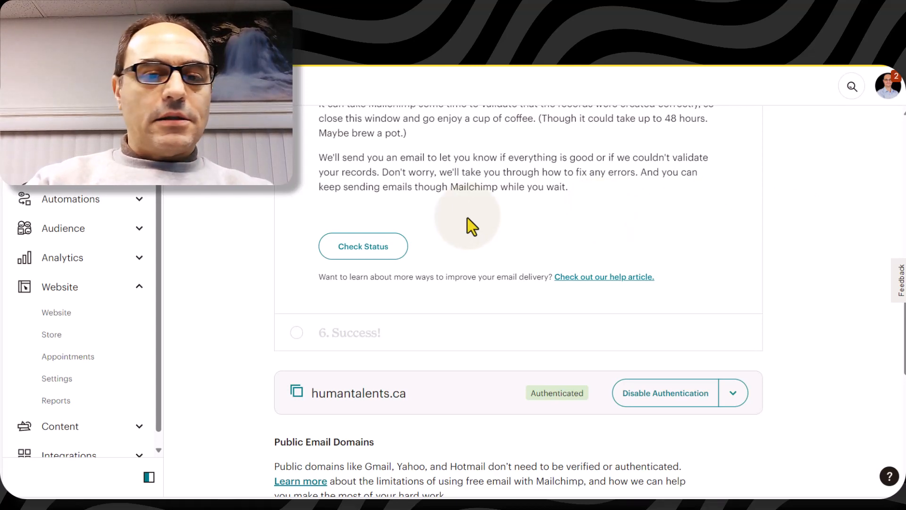
pyautogui.click(366, 248)
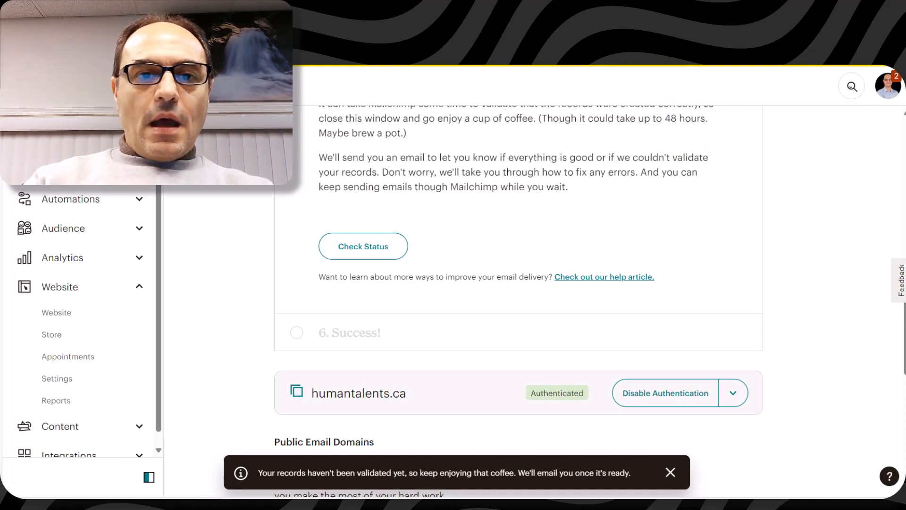
# - Switch to Cloudflare and examine the content of the SPF TXT record for human-talents.com, then close it without changes
pyautogui.click(325, 56)
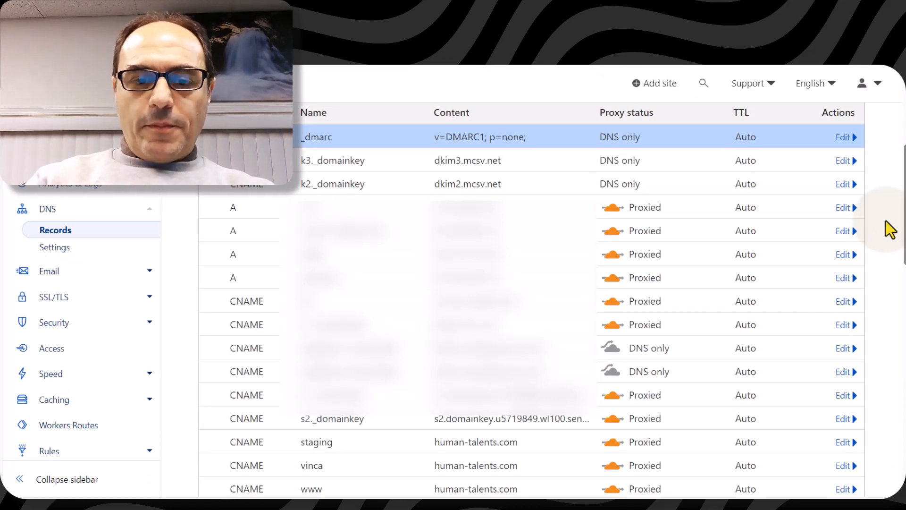
pyautogui.scroll(-1, 890, 230)
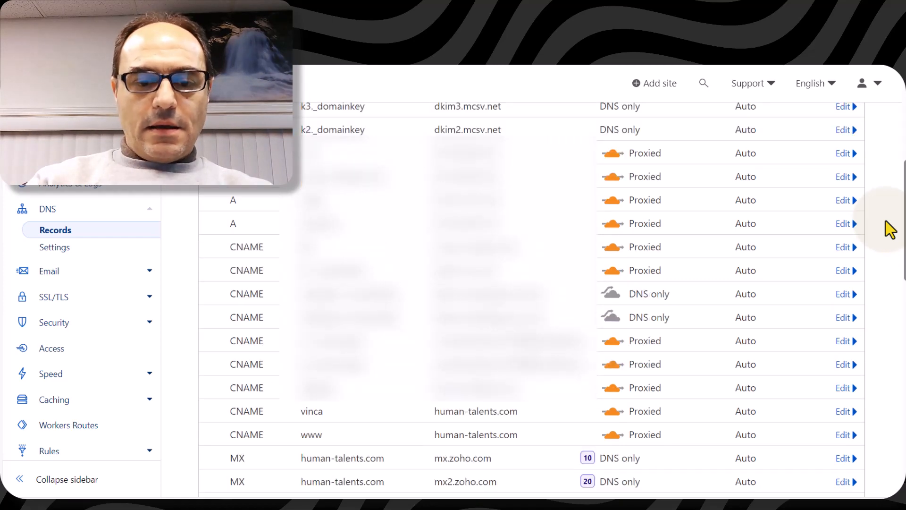
pyautogui.scroll(-5, 890, 230)
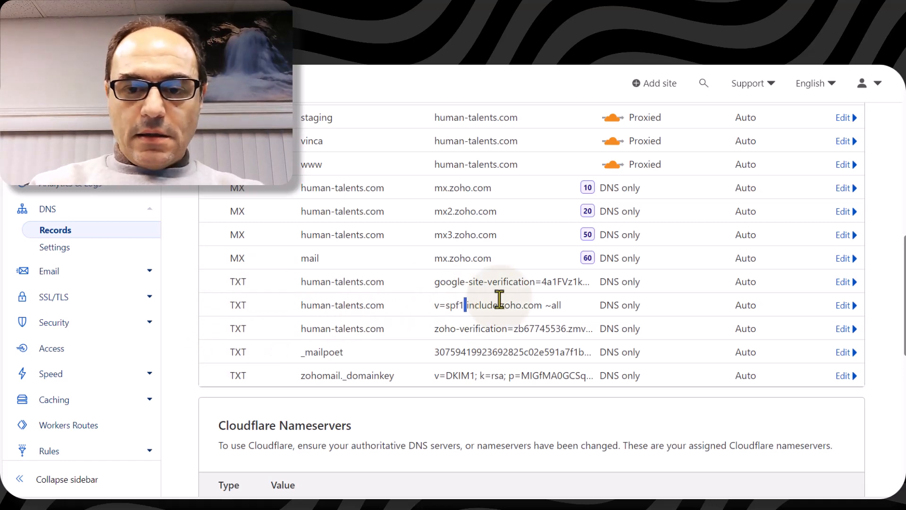
pyautogui.click(844, 307)
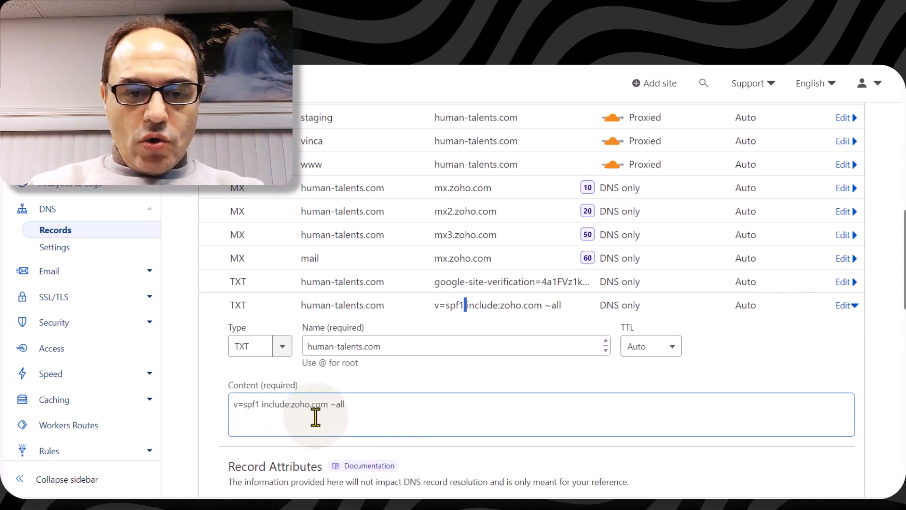
pyautogui.click(376, 405)
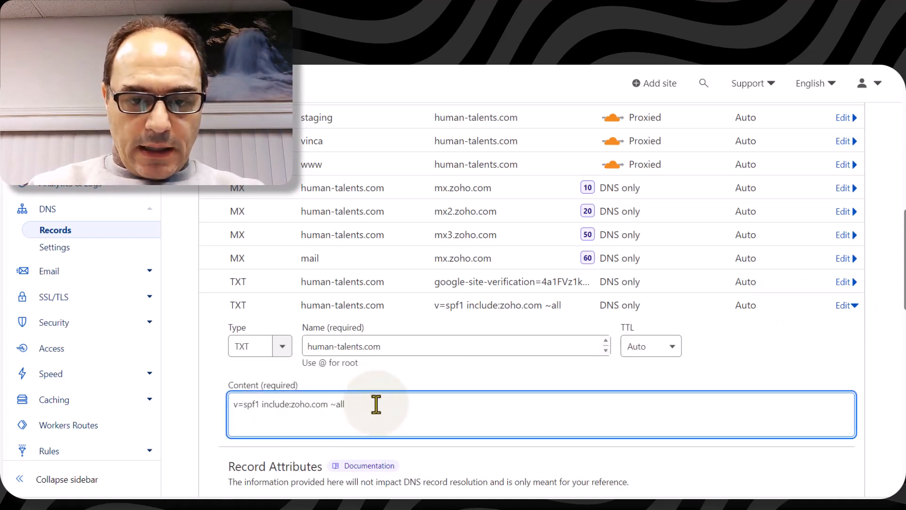
pyautogui.moveTo(376, 404); pyautogui.dragTo(226, 396)
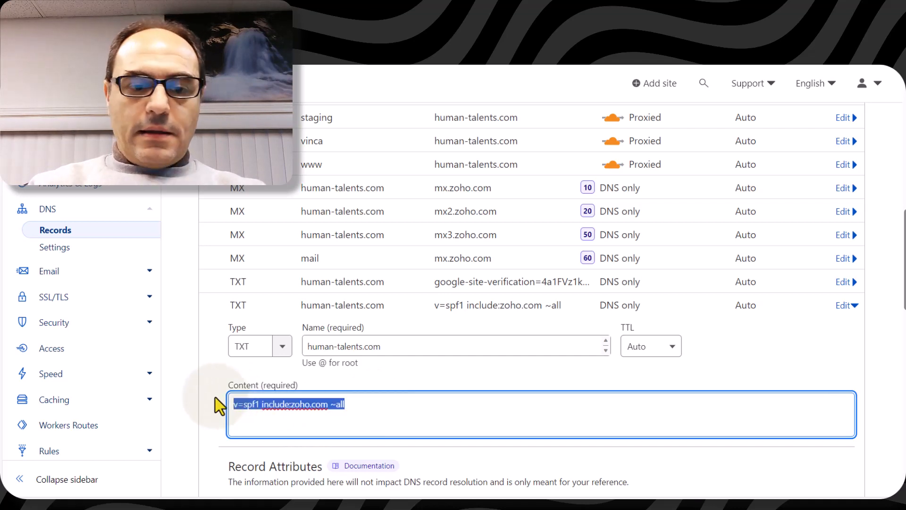
pyautogui.click(216, 377)
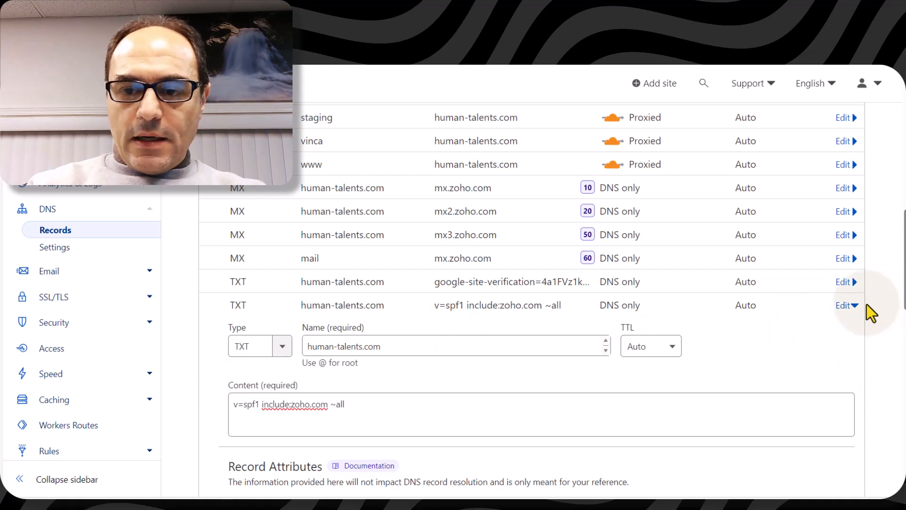
pyautogui.click(848, 305)
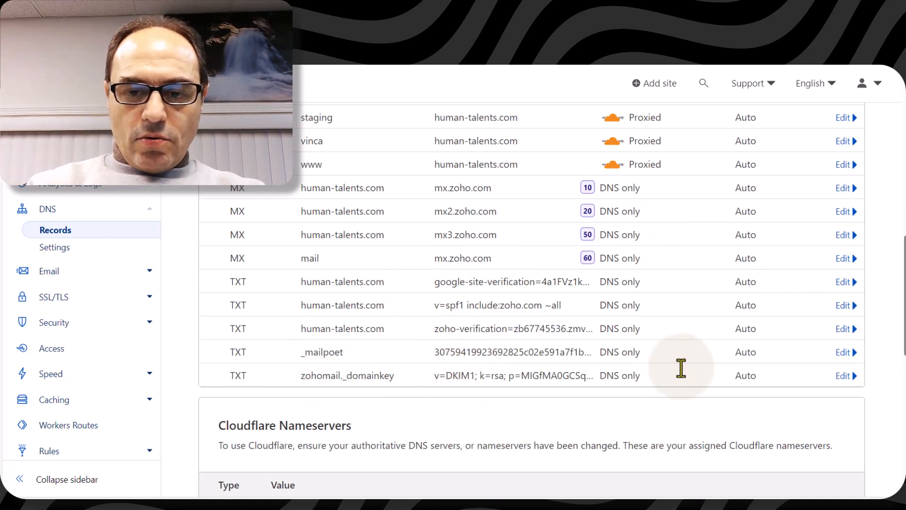
# - Open the zohomail._domainkey TXT record, examine its DKIM content, and cancel the edit
pyautogui.click(840, 377)
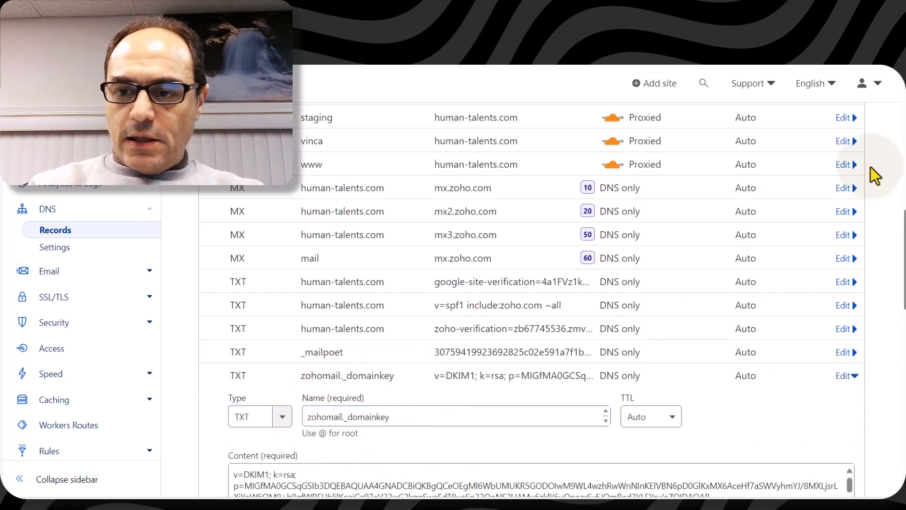
pyautogui.scroll(-3, 887, 242)
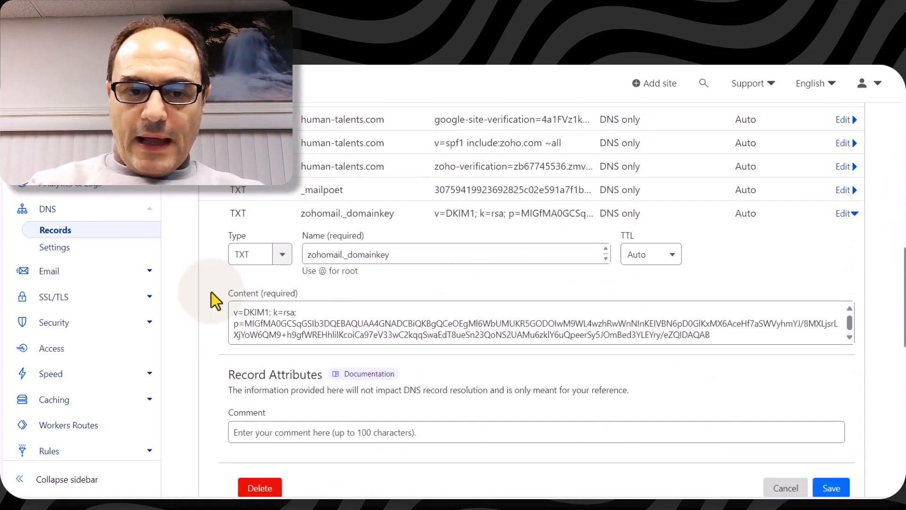
pyautogui.click(323, 328)
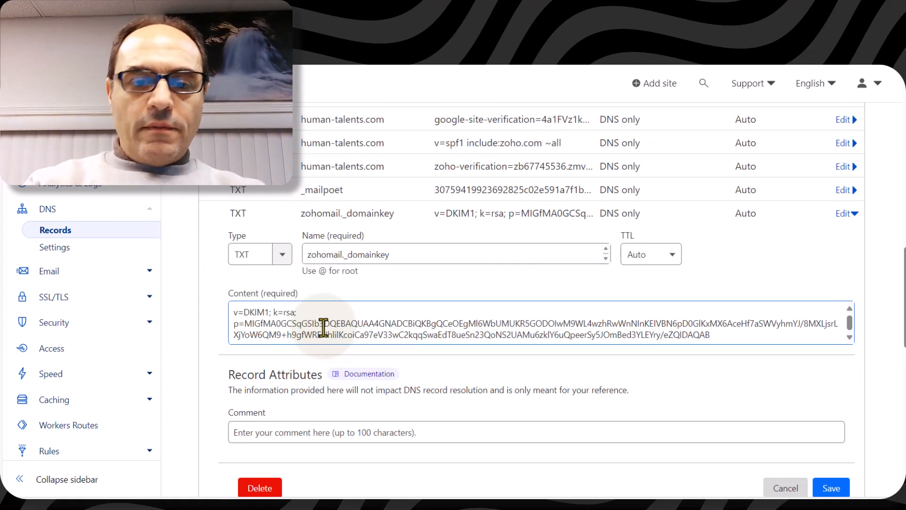
pyautogui.click(784, 491)
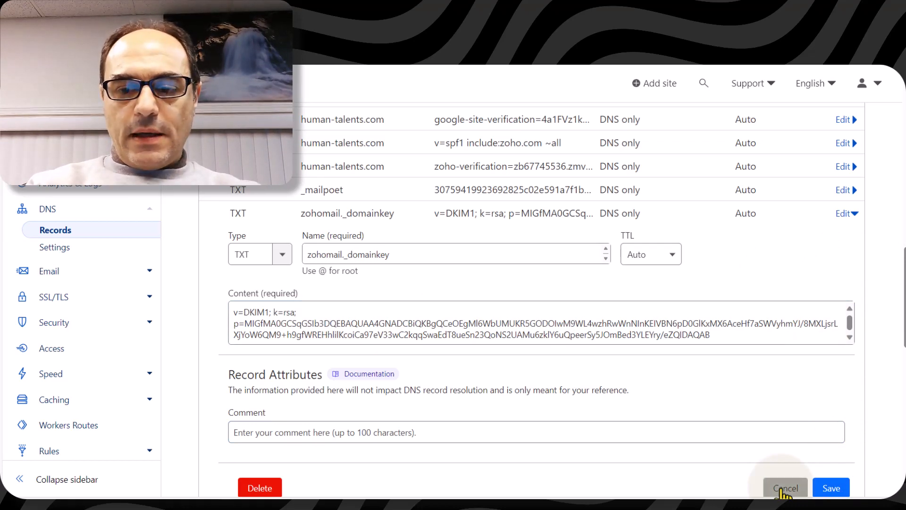